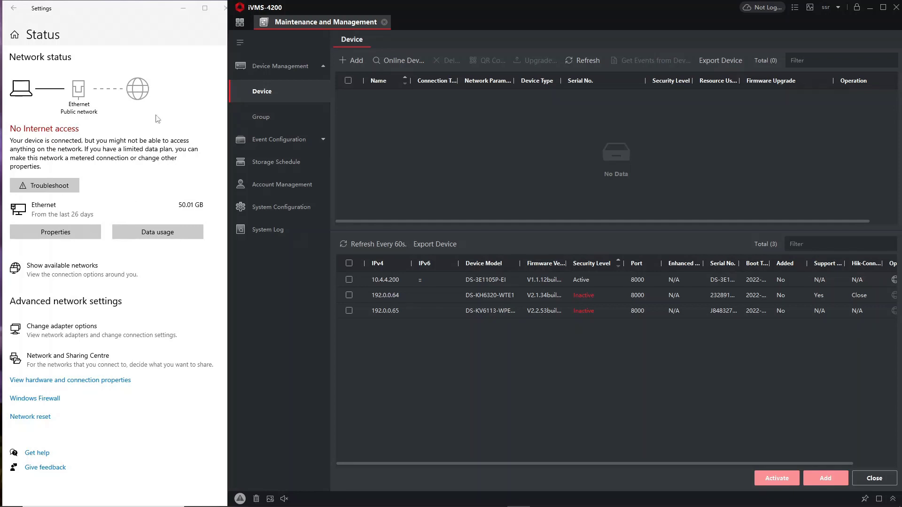
# Open the IPv4 properties of the Ethernet adapter in Network Connections.
pyautogui.click(73, 330)
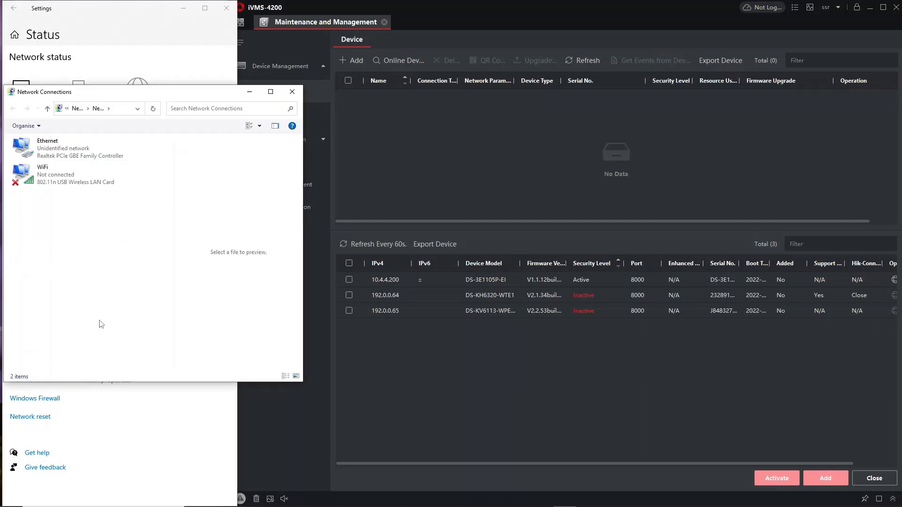
pyautogui.moveTo(303, 223); pyautogui.dragTo(236, 221)
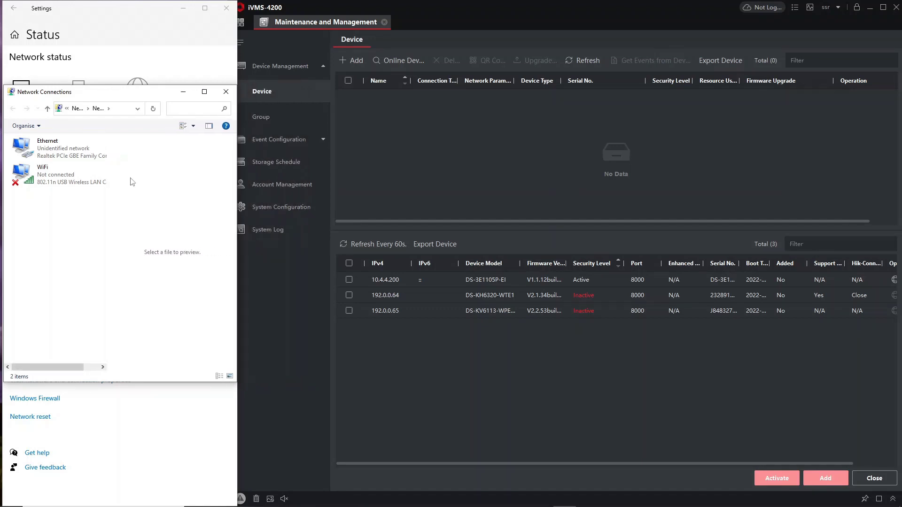
pyautogui.rightClick(48, 149)
pyautogui.click(75, 237)
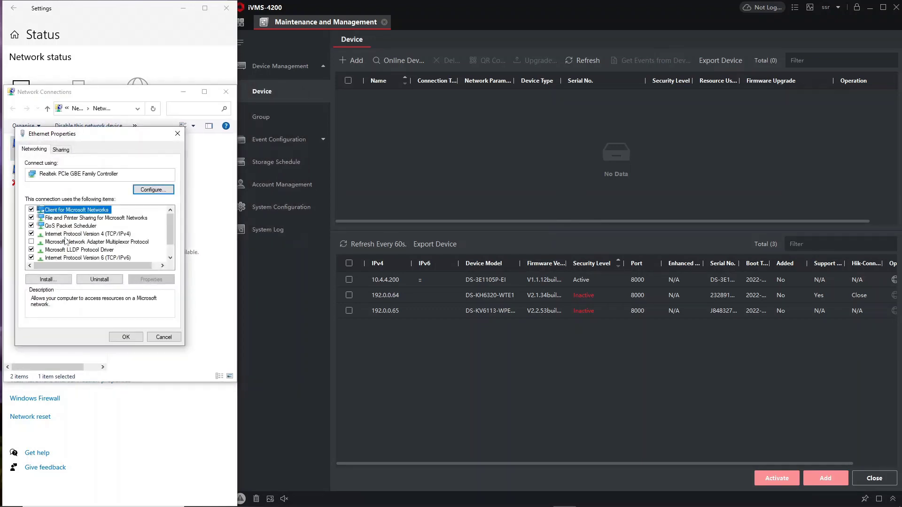
pyautogui.click(66, 235)
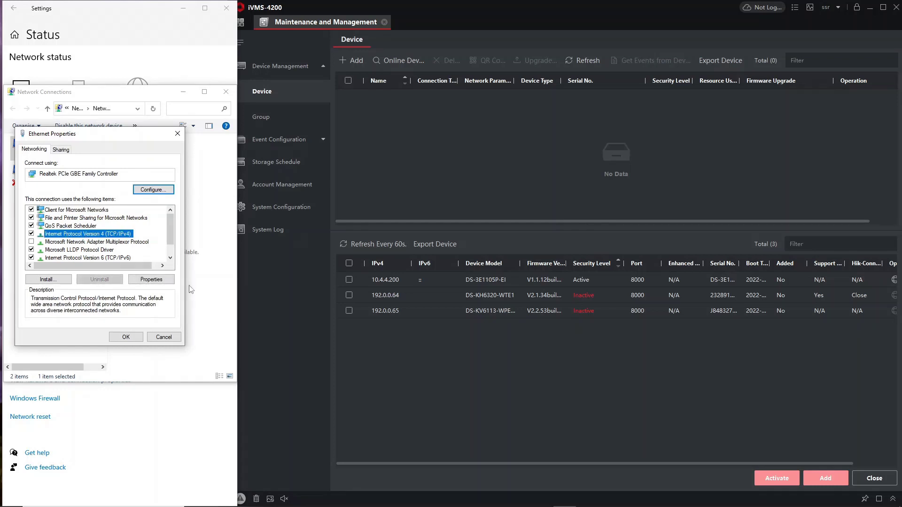
pyautogui.click(161, 281)
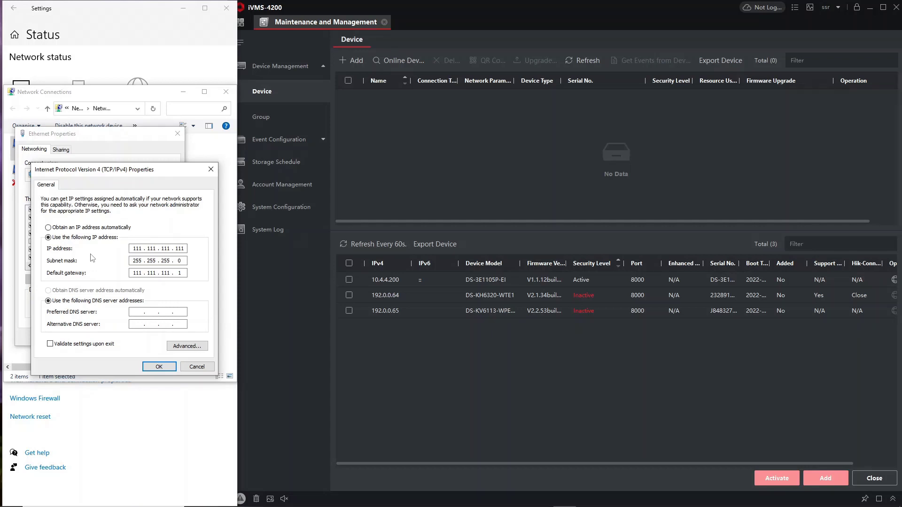
# Set a manual IP 111.111.111.111, mask 255.255.255.0 and gateway 111.111.111.1, then close the dialog.
pyautogui.click(69, 229)
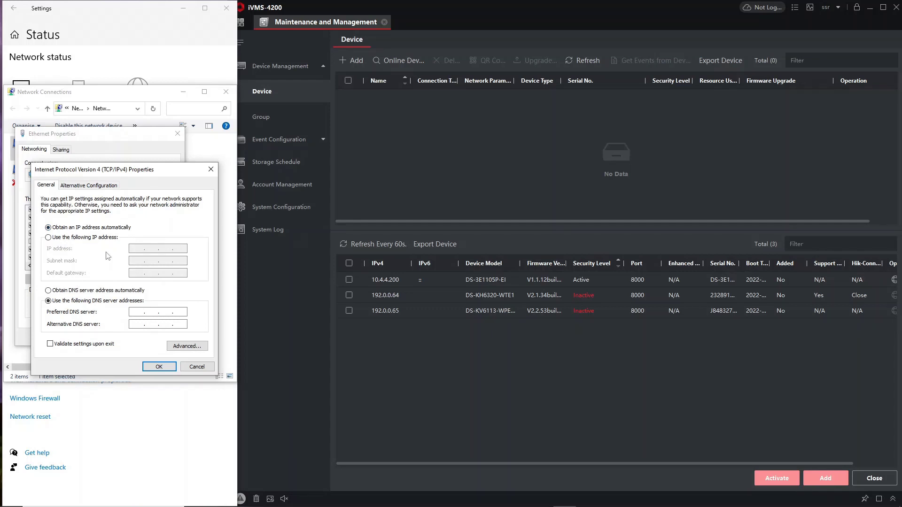
pyautogui.click(113, 239)
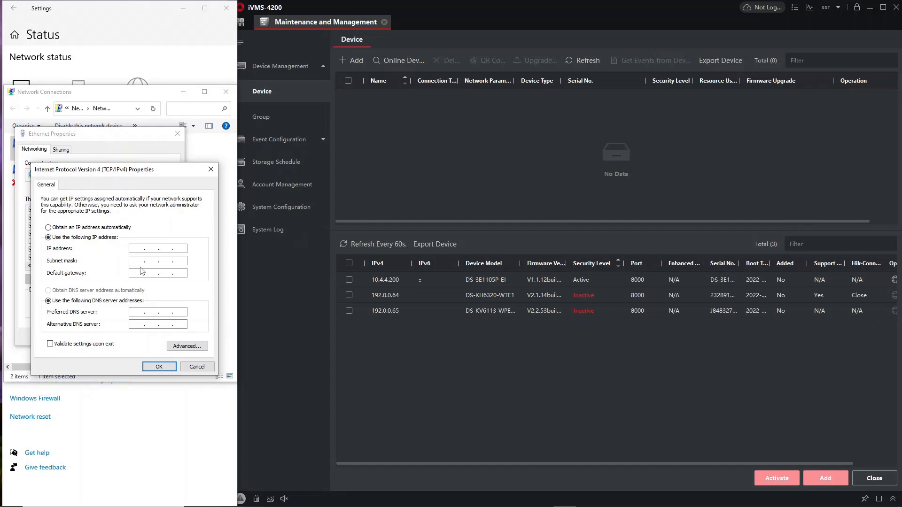
pyautogui.write('111 . 111 . 111 . 111')
pyautogui.click(143, 261)
pyautogui.click(152, 261)
pyautogui.write('255 . 255 . 255 . 255')
pyautogui.click(135, 273)
pyautogui.write('111 . 111 . 1')
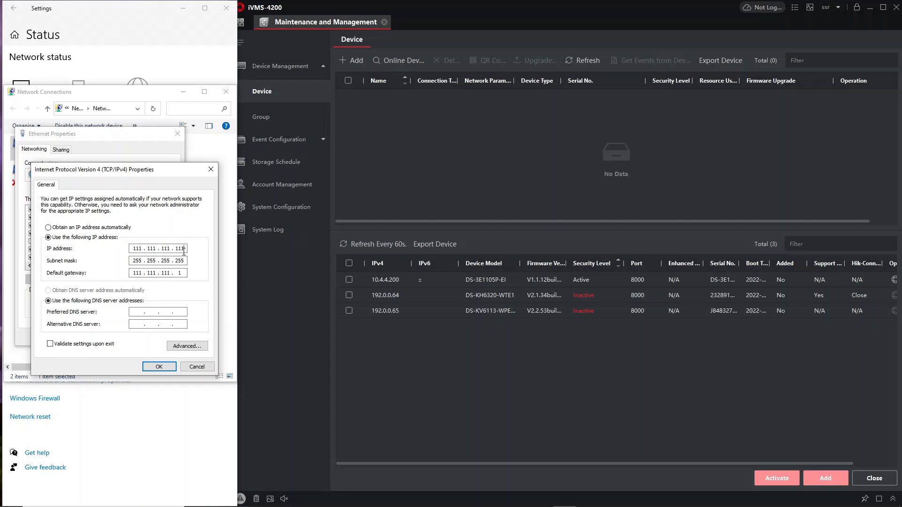
pyautogui.moveTo(185, 261); pyautogui.dragTo(169, 261)
pyautogui.write('0')
pyautogui.hotkey('shift', 'End')
pyautogui.click(197, 367)
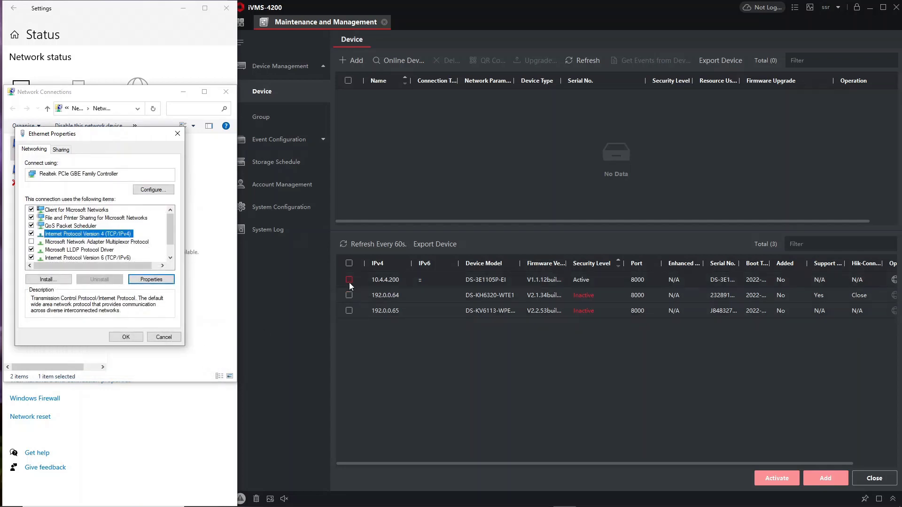
# Activate the door station at 192.0.0.65 with a new admin password, entered and confirmed.
pyautogui.click(349, 310)
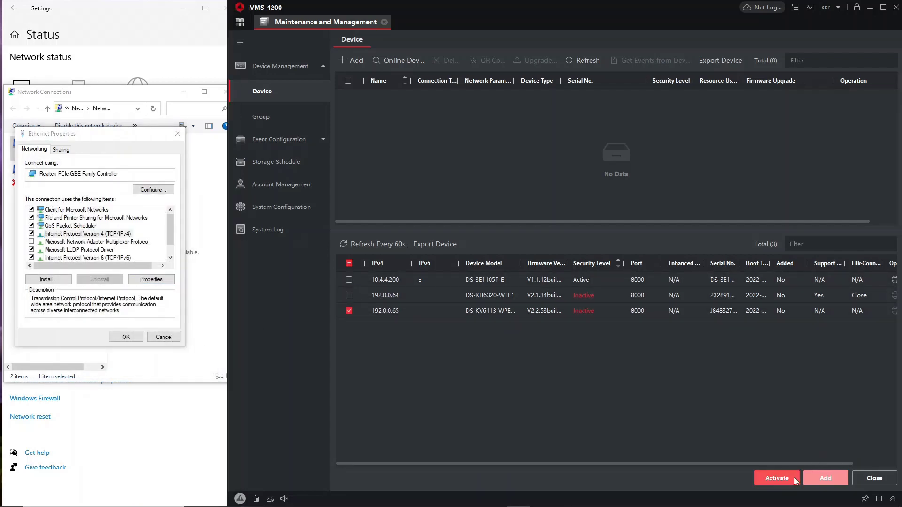
pyautogui.click(776, 479)
pyautogui.click(618, 202)
pyautogui.write('abc')
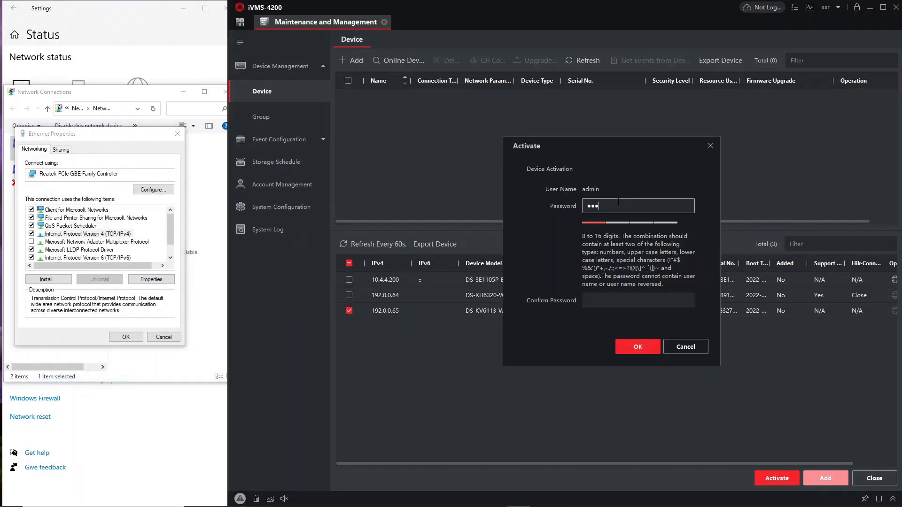
pyautogui.write('4')
pyautogui.click(606, 296)
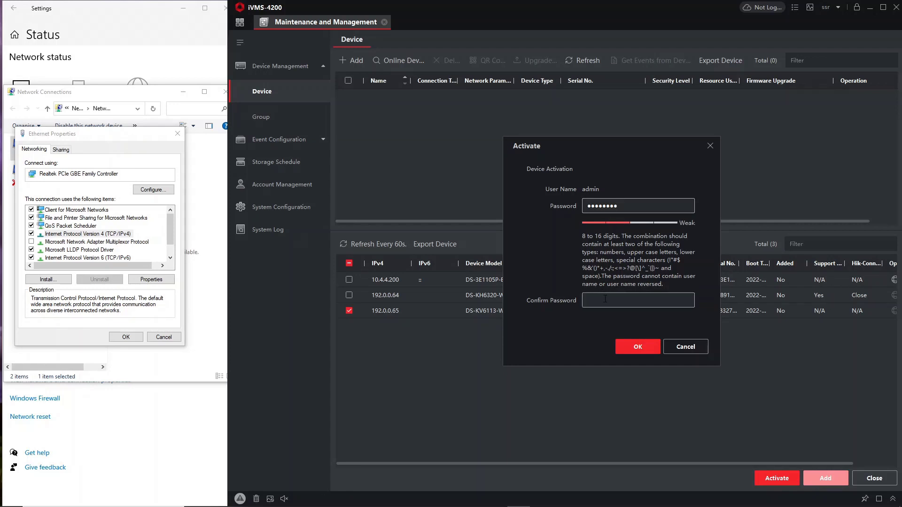
pyautogui.write('abcd123')
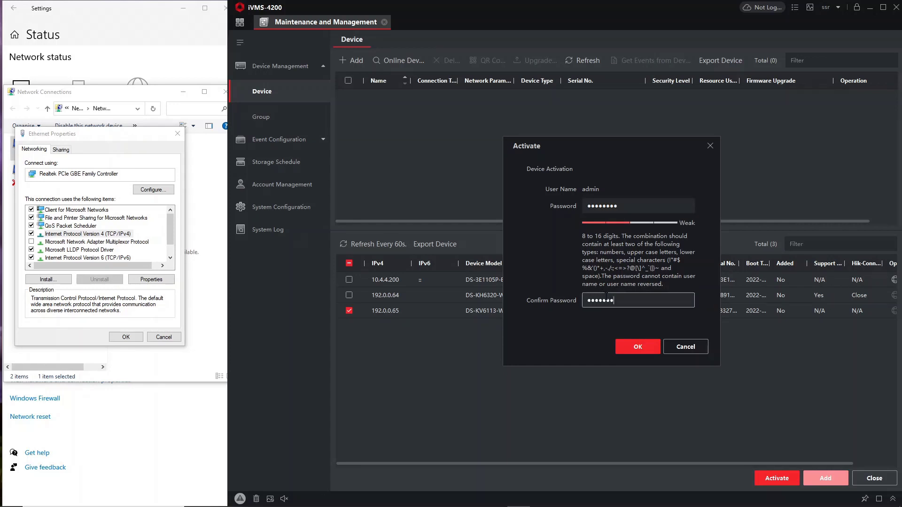
pyautogui.write('4')
pyautogui.click(629, 348)
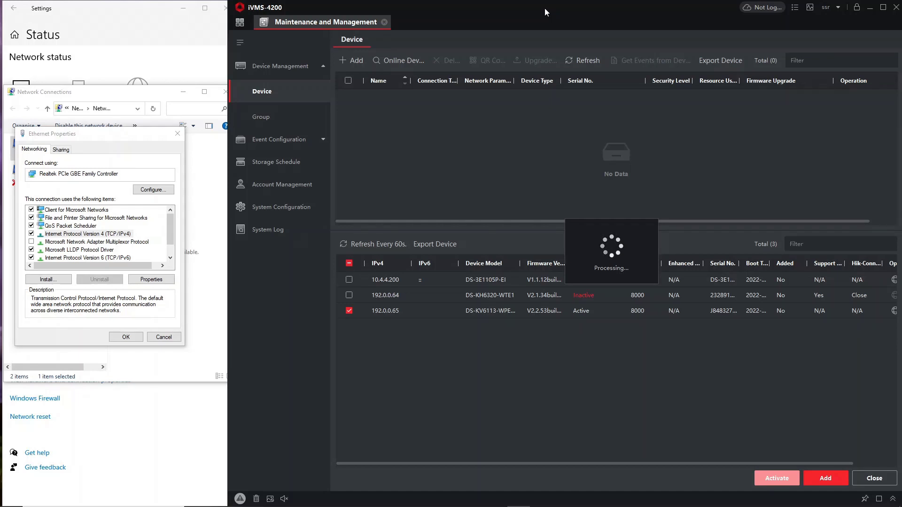
# Open the door station's network parameters and change its IP address to 111.111.1.50.
pyautogui.doubleClick(545, 7)
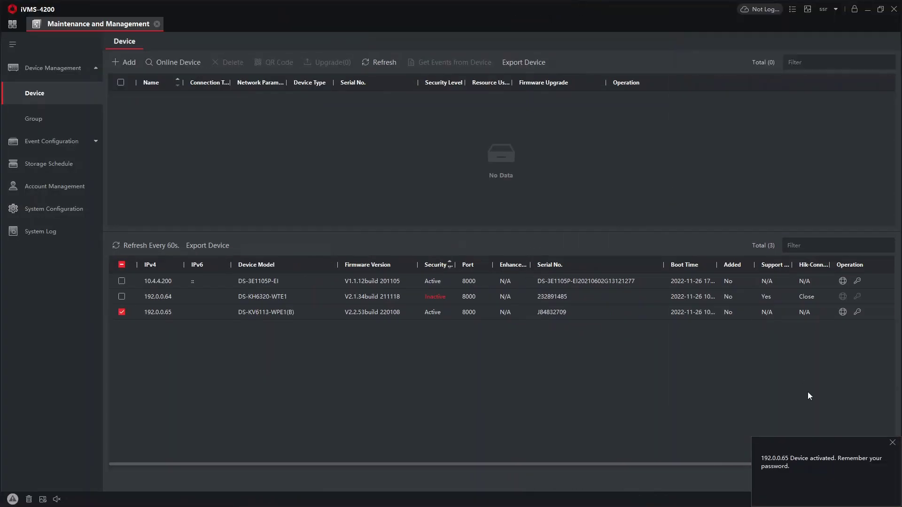
pyautogui.click(892, 443)
pyautogui.click(842, 312)
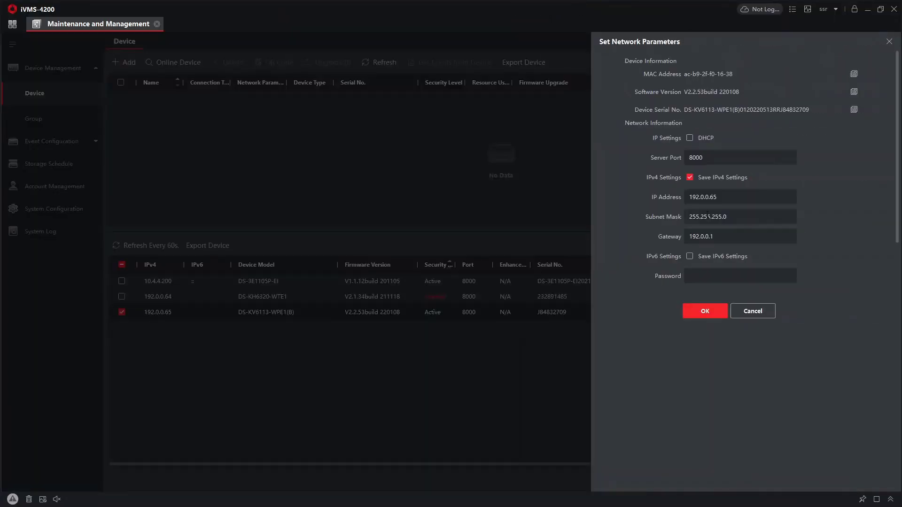
pyautogui.click(726, 195)
pyautogui.moveTo(725, 194); pyautogui.dragTo(628, 197)
pyautogui.write('1')
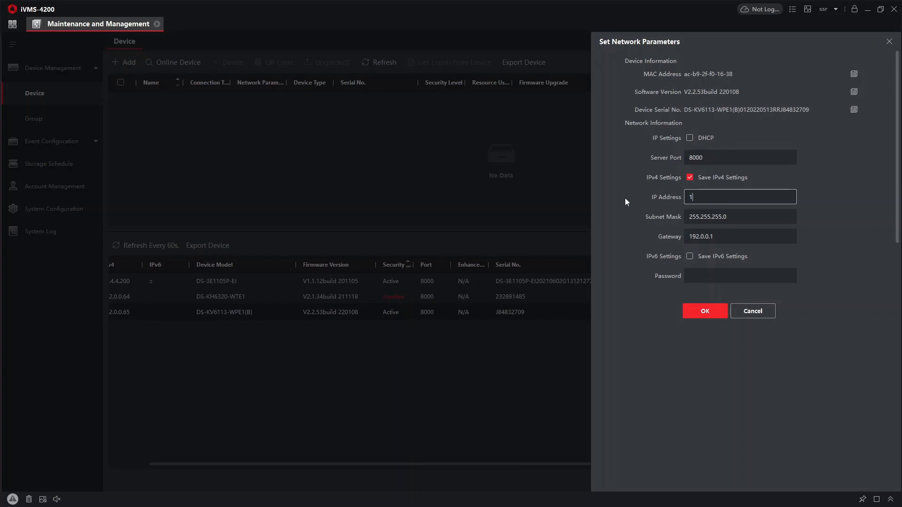
pyautogui.write('11.111.1.')
pyautogui.click(746, 211)
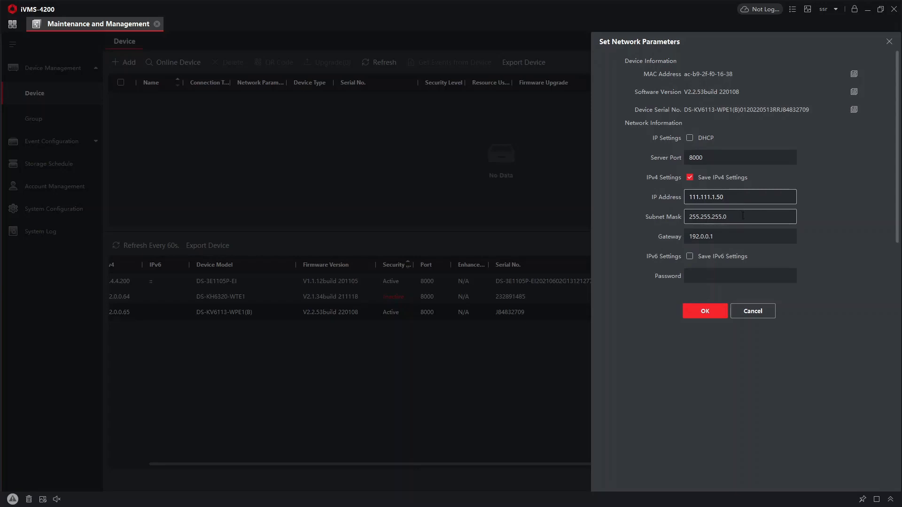
# Set the gateway to 111.111.1.1, enter the admin password and apply the new parameters.
pyautogui.moveTo(726, 197); pyautogui.dragTo(675, 223)
pyautogui.hotkey('ctrl', 'c')
pyautogui.moveTo(732, 237); pyautogui.dragTo(636, 229)
pyautogui.hotkey('ctrl', 'v')
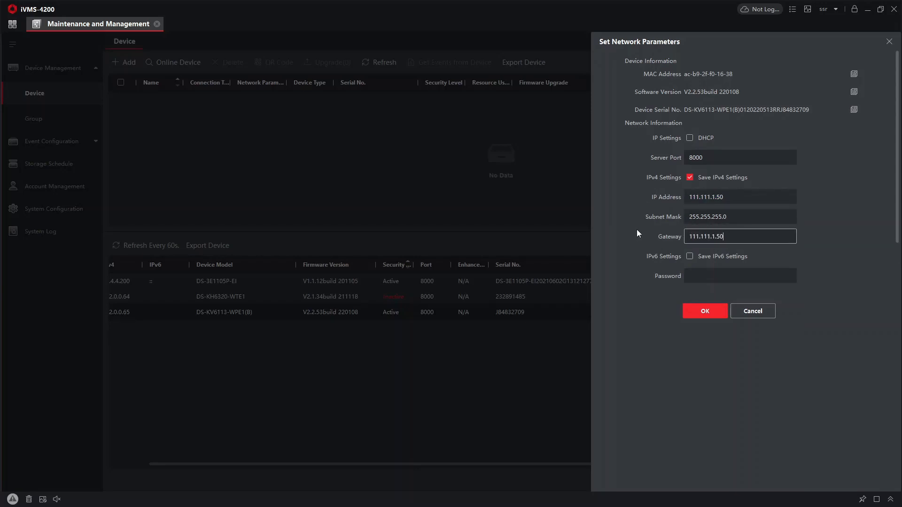
pyautogui.press('BackSpace')
pyautogui.press('BackSpace')
pyautogui.write('1')
pyautogui.click(720, 273)
pyautogui.write('ad')
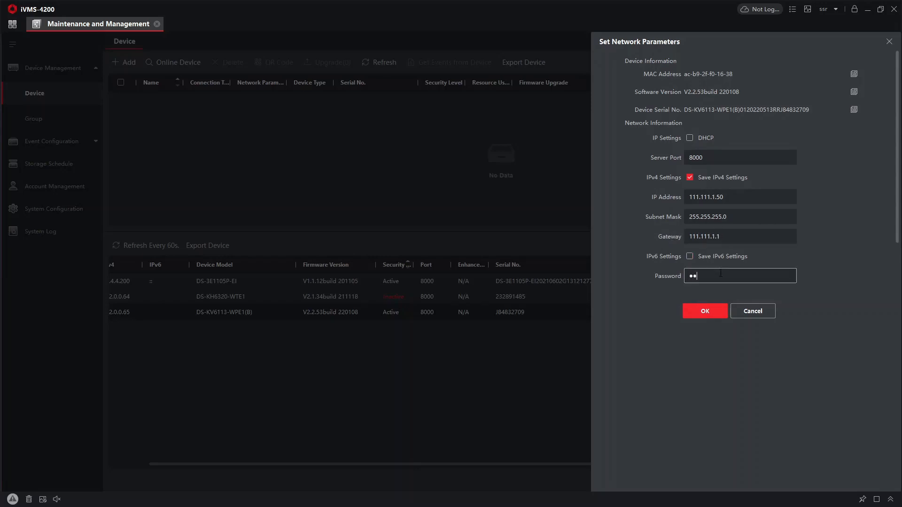
pyautogui.write('min')
pyautogui.click(696, 314)
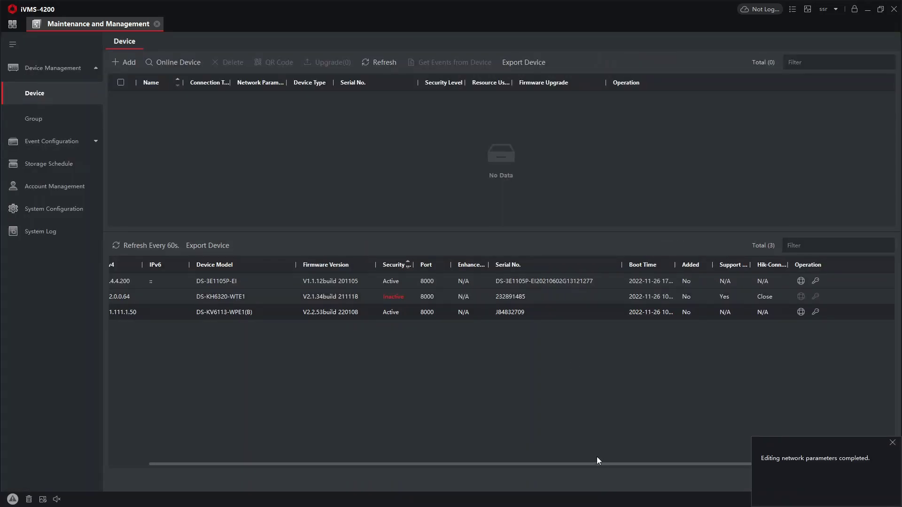
pyautogui.moveTo(594, 464); pyautogui.dragTo(410, 429)
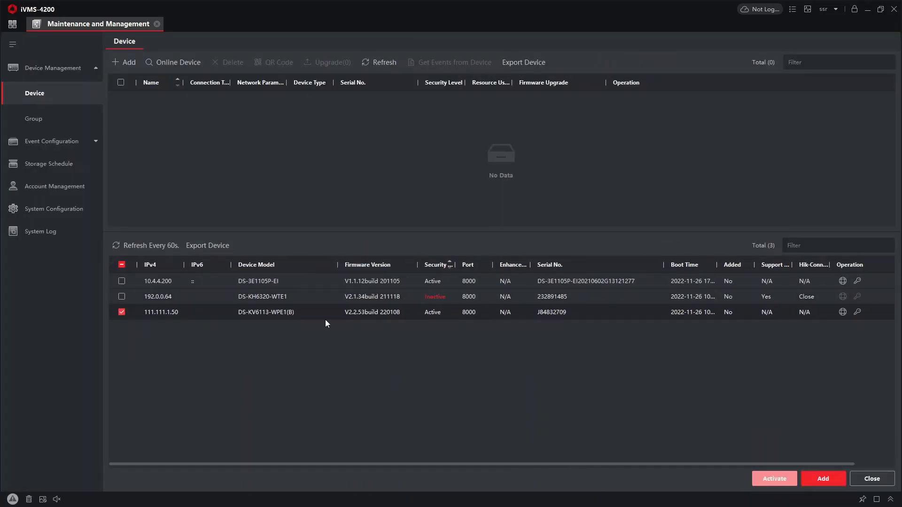
# Add the device at 111.111.1.50 to managed devices under the name 'Door Station'.
pyautogui.click(825, 478)
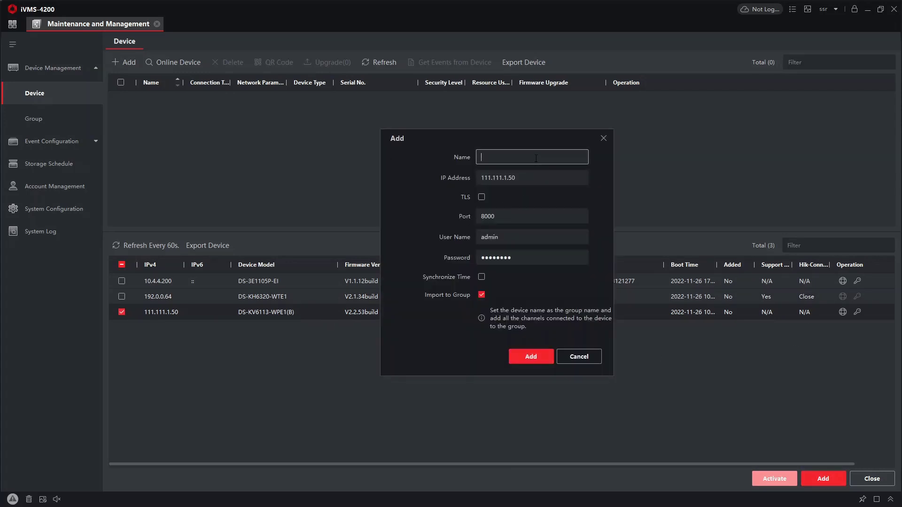
pyautogui.write('Door Station')
pyautogui.click(531, 357)
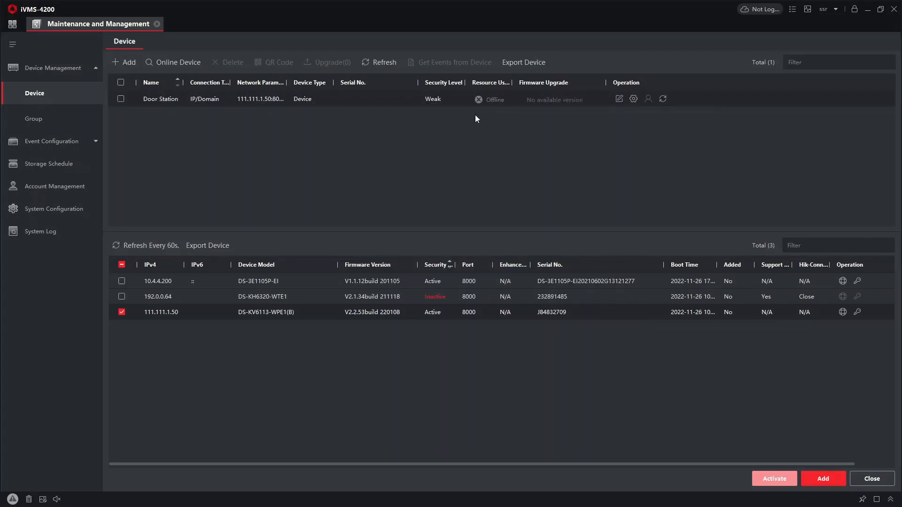
pyautogui.moveTo(287, 86); pyautogui.dragTo(291, 86)
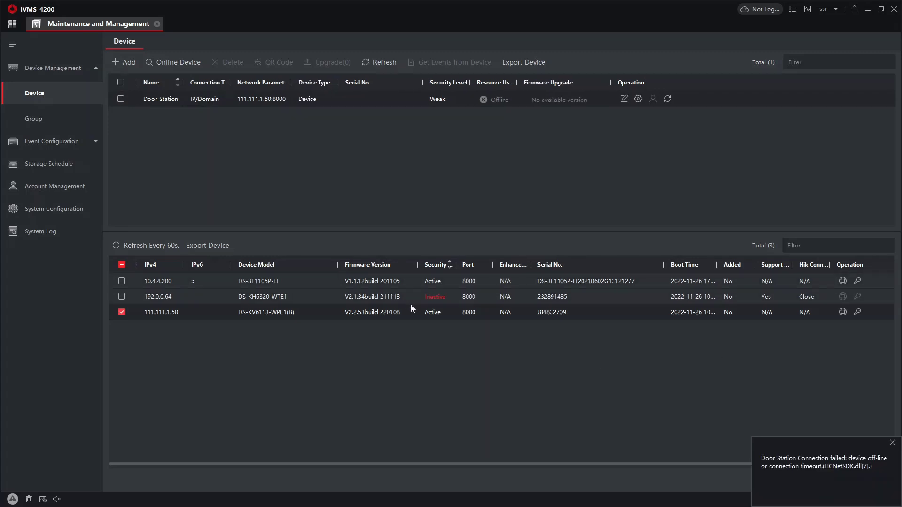
# Check the Ethernet adapter's IPv4 address 111.111.111.111, then close all network connection windows.
pyautogui.press('super')
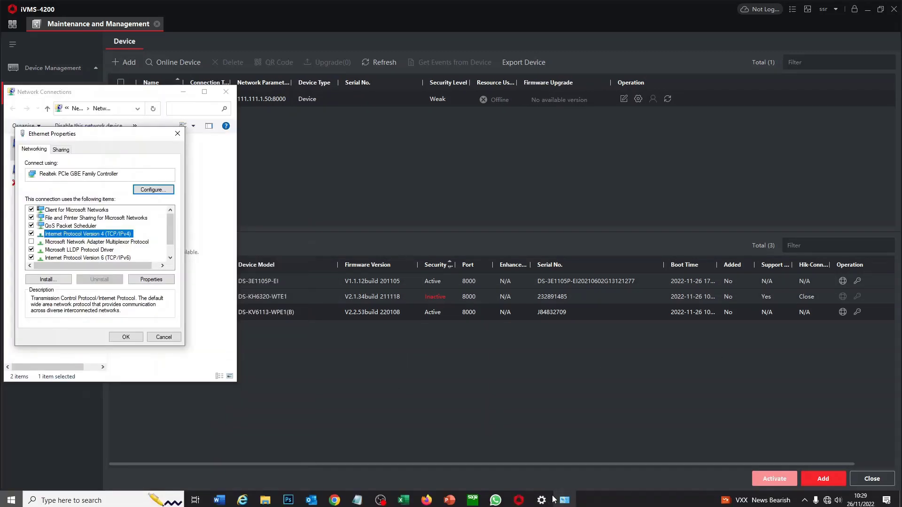
pyautogui.click(151, 280)
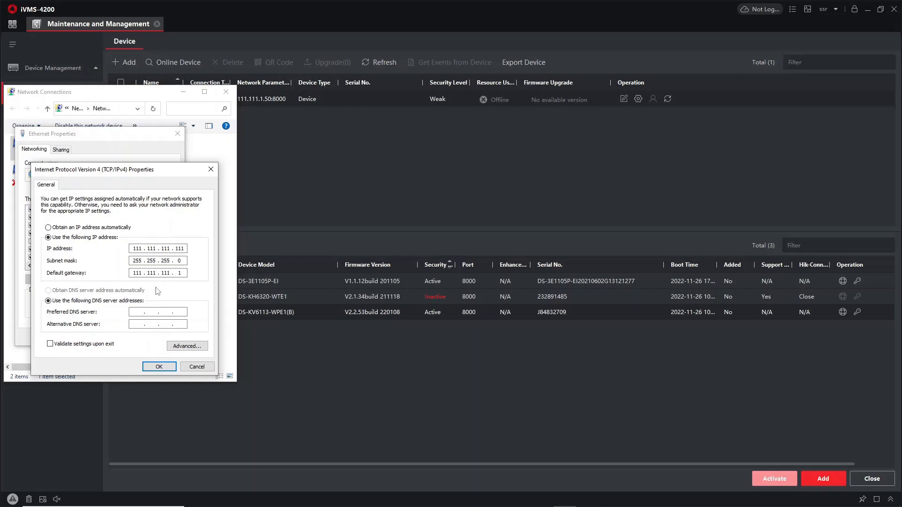
pyautogui.click(197, 366)
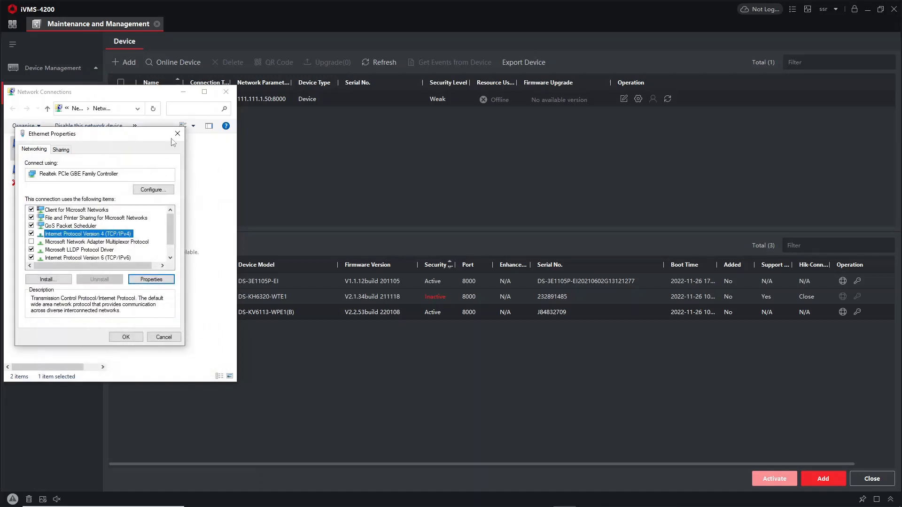
pyautogui.click(178, 134)
pyautogui.click(514, 312)
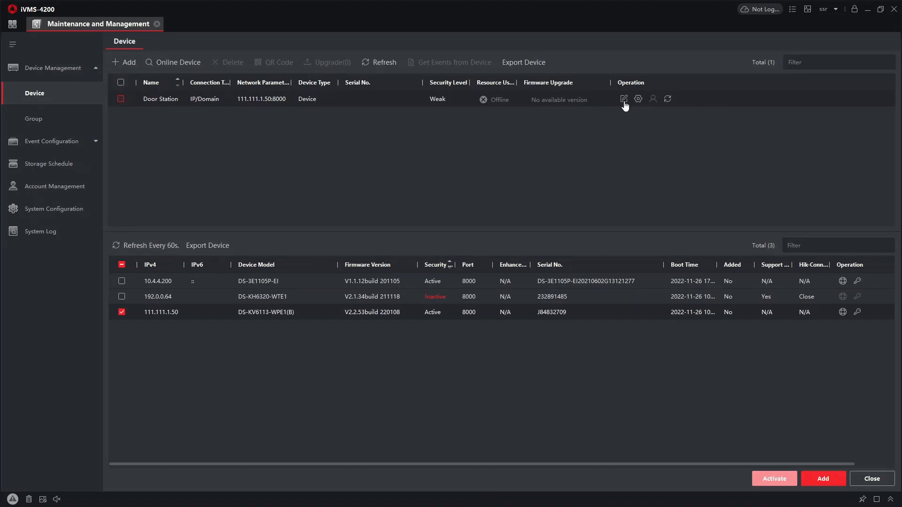
# Change the door station's network parameters to IP 111.111.111.50 and gateway 111.111.111.1.
pyautogui.click(842, 312)
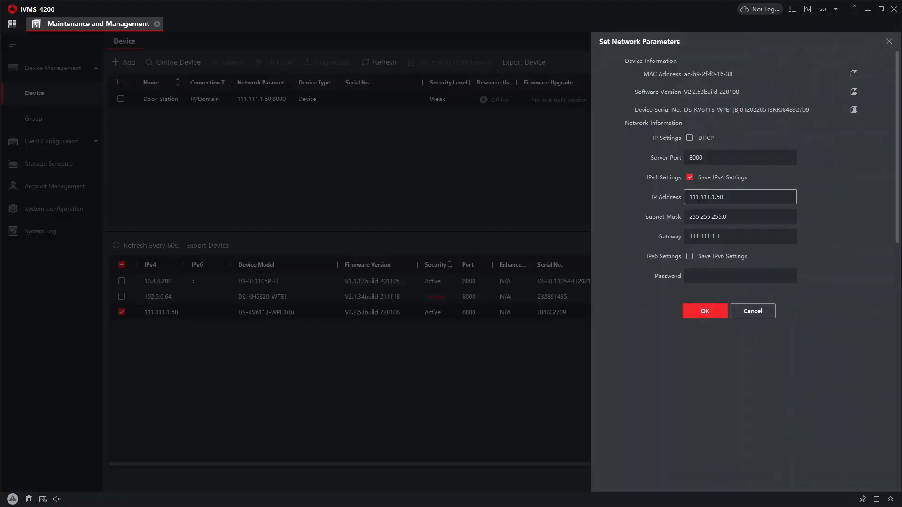
pyautogui.write('11')
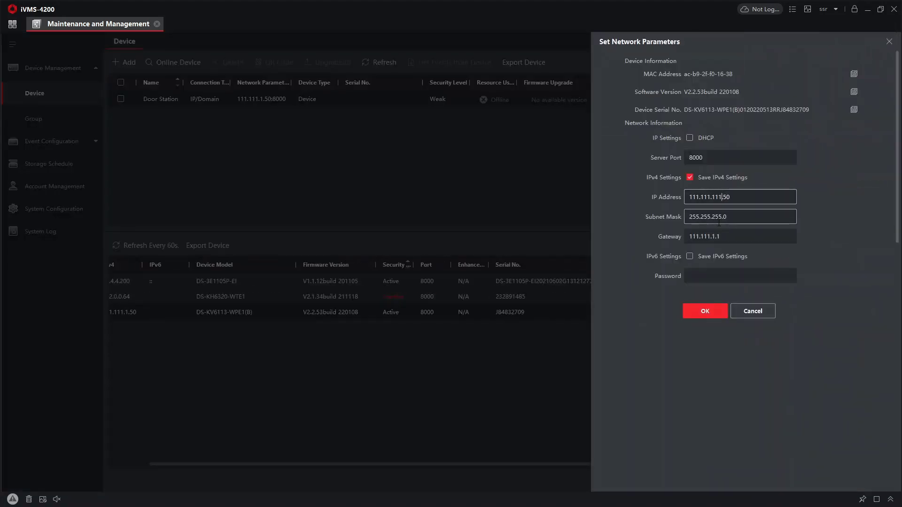
pyautogui.click(718, 237)
pyautogui.write('11')
pyautogui.click(722, 276)
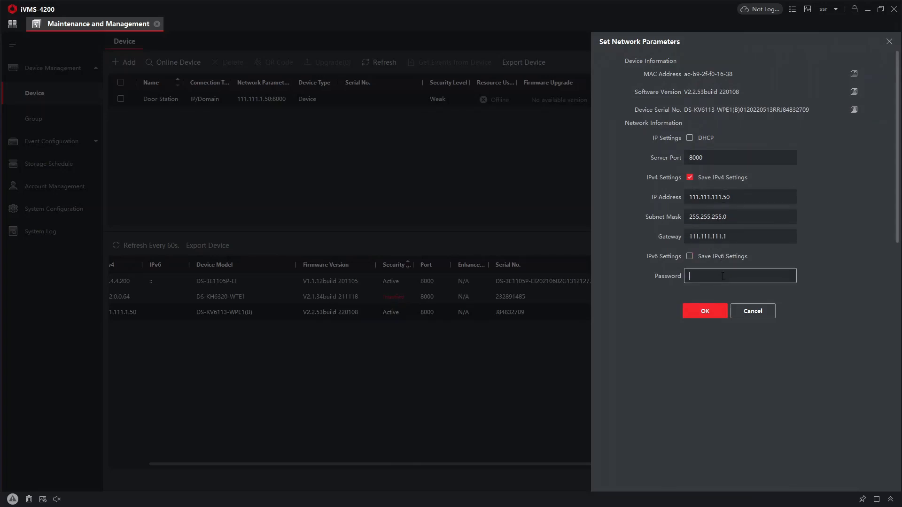
pyautogui.write('Hik12345')
pyautogui.click(714, 313)
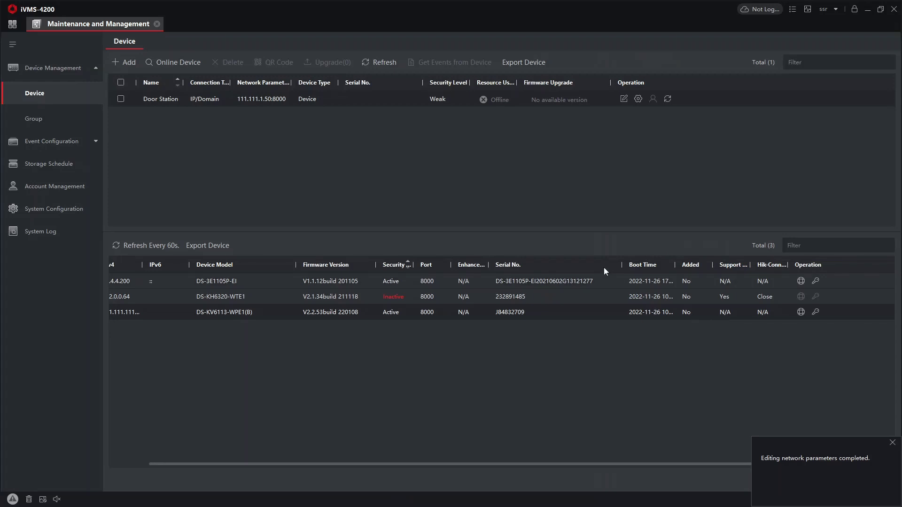
# Correct the Door Station entry's address to 111.111.111.50 and select indoor station 192.0.0.64.
pyautogui.click(621, 99)
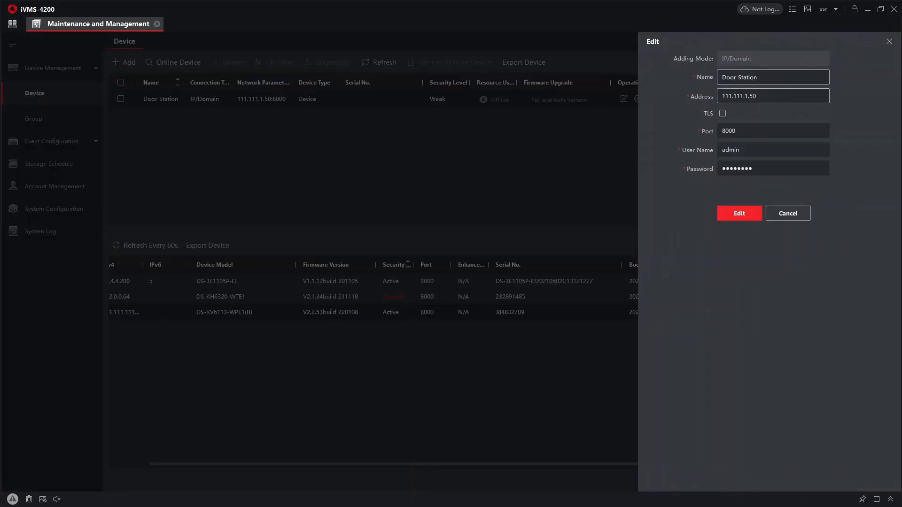
pyautogui.click(748, 96)
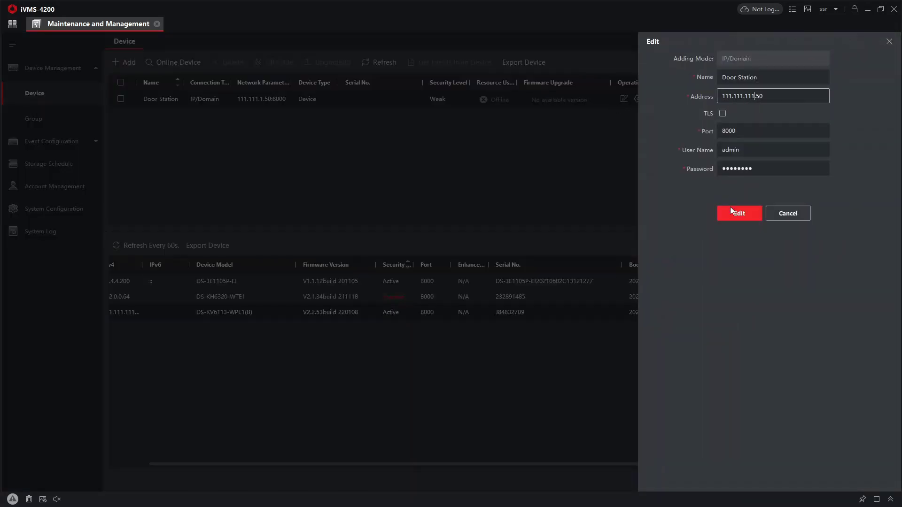
pyautogui.click(739, 213)
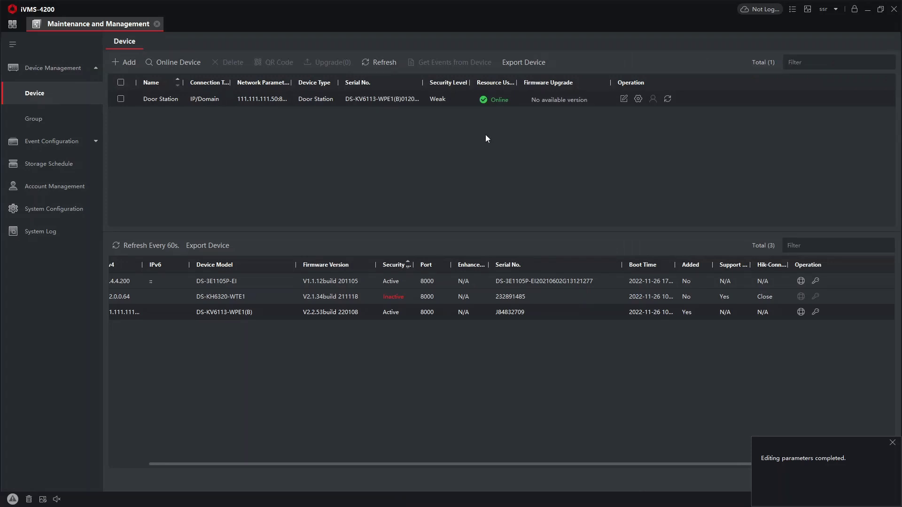
pyautogui.moveTo(281, 467); pyautogui.dragTo(212, 429)
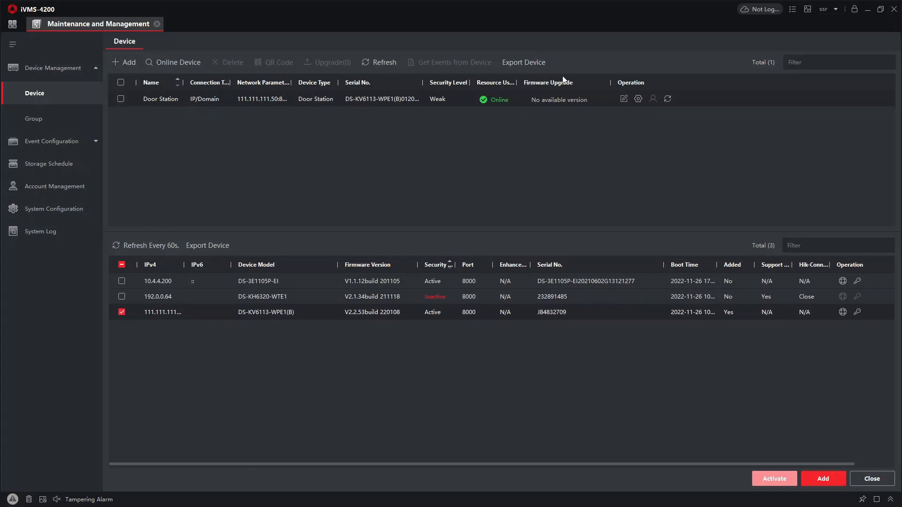
pyautogui.click(122, 312)
pyautogui.click(121, 297)
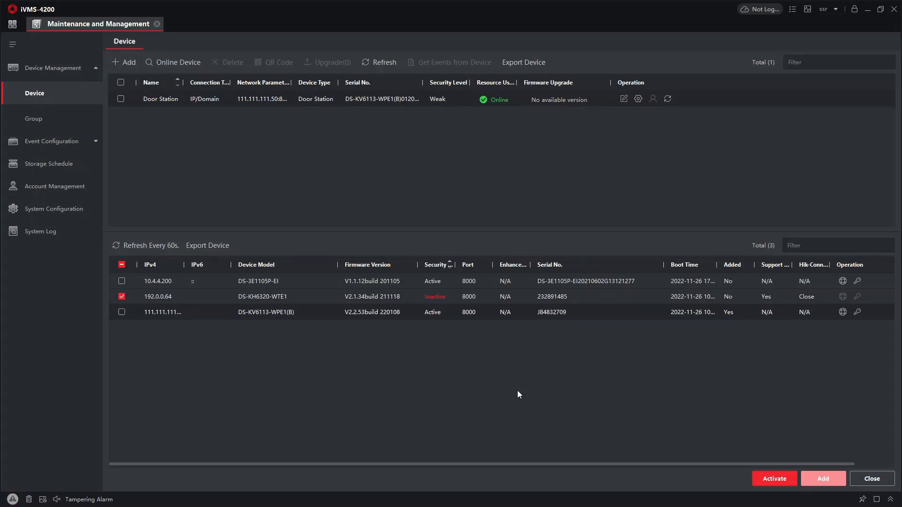
# Activate the indoor station at 192.0.0.64 with a new admin password, entered and confirmed.
pyautogui.click(774, 478)
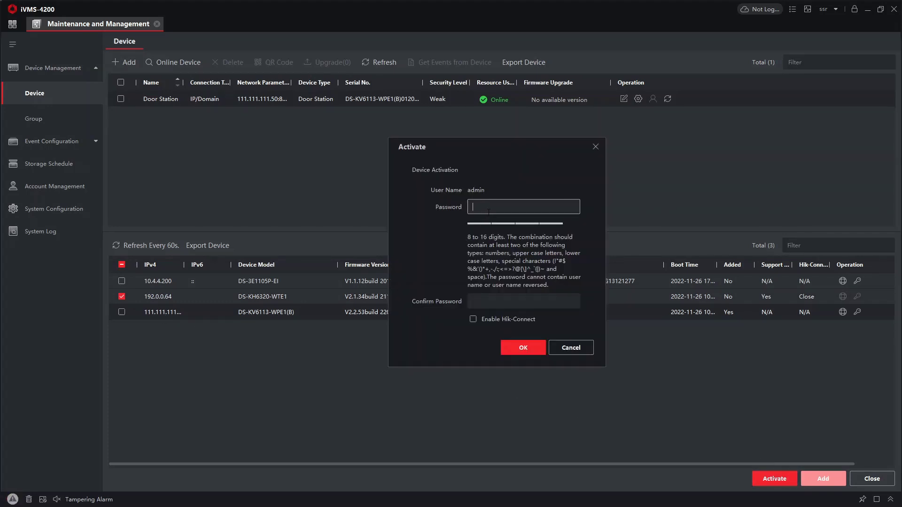
pyautogui.write('********')
pyautogui.press('Tab')
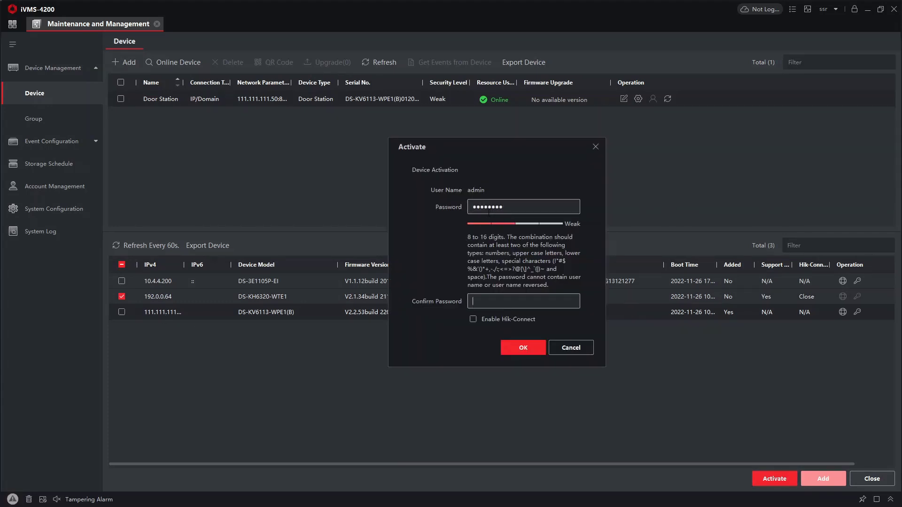
pyautogui.write('********')
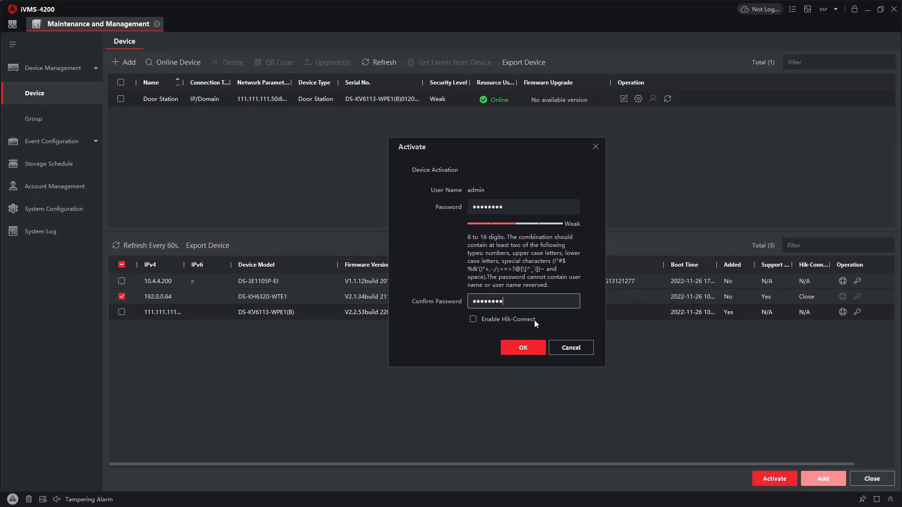
pyautogui.click(531, 348)
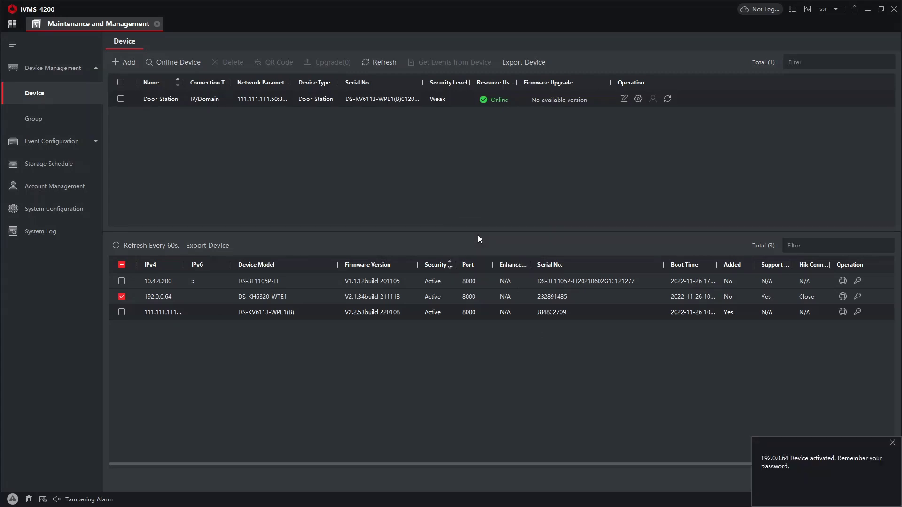
# Set the indoor station's IP to 111.111.111.51 and gateway to 111.111.111.1, then widen the IPv4 column.
pyautogui.click(892, 444)
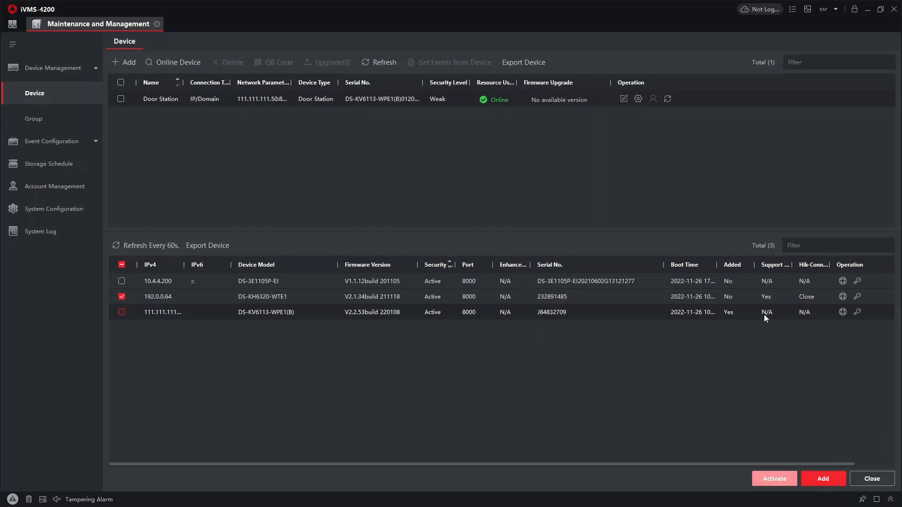
pyautogui.click(842, 296)
pyautogui.moveTo(751, 197); pyautogui.dragTo(614, 207)
pyautogui.write('111')
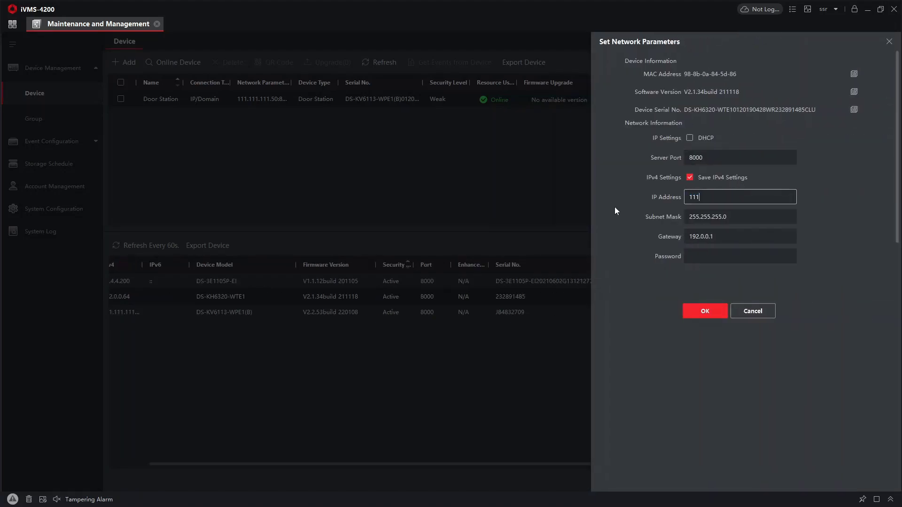
pyautogui.write('.111.111.51')
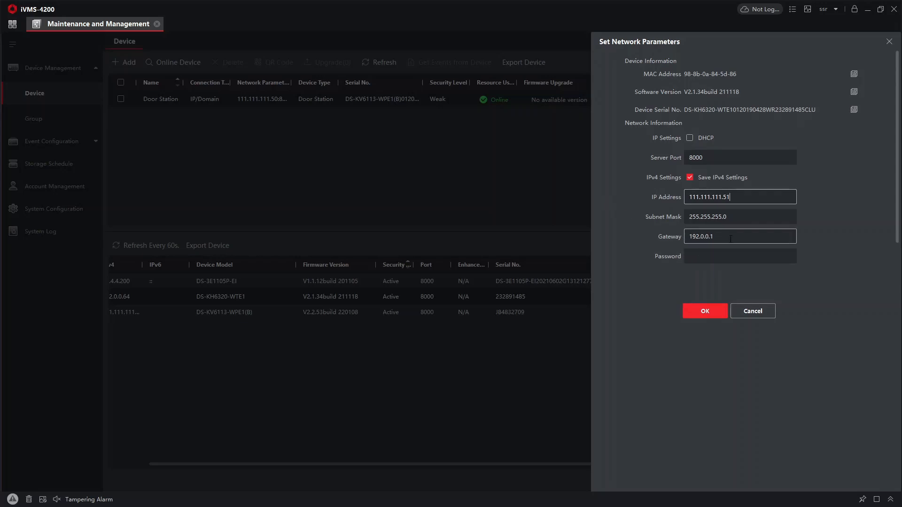
pyautogui.press('Tab')
pyautogui.write('111.111.111.1')
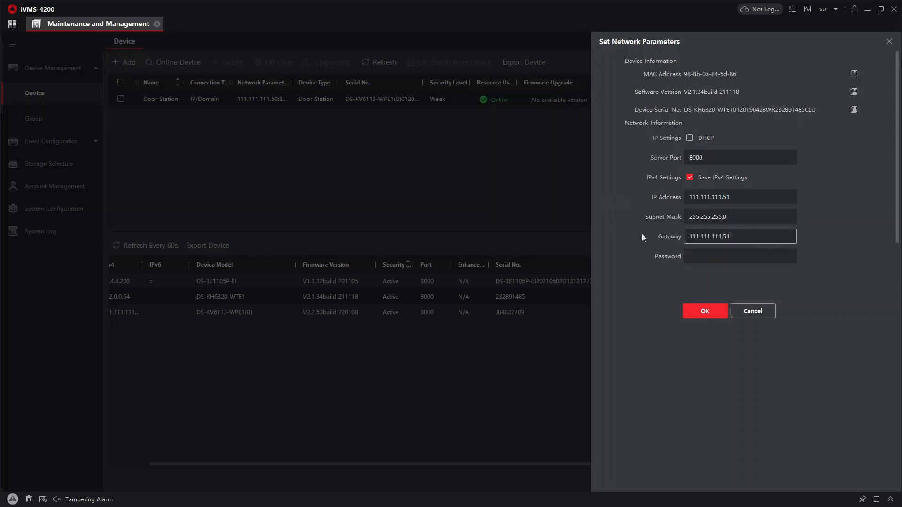
pyautogui.click(709, 258)
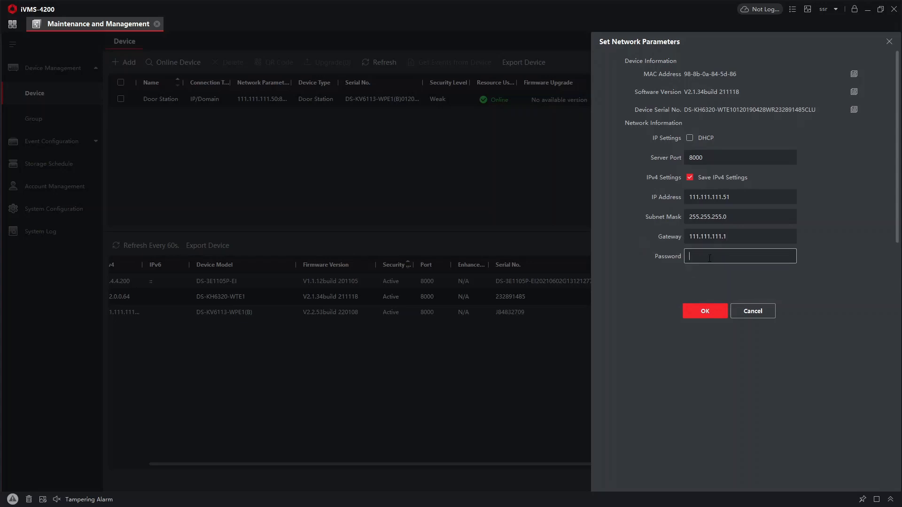
pyautogui.write('••••••••')
pyautogui.click(709, 309)
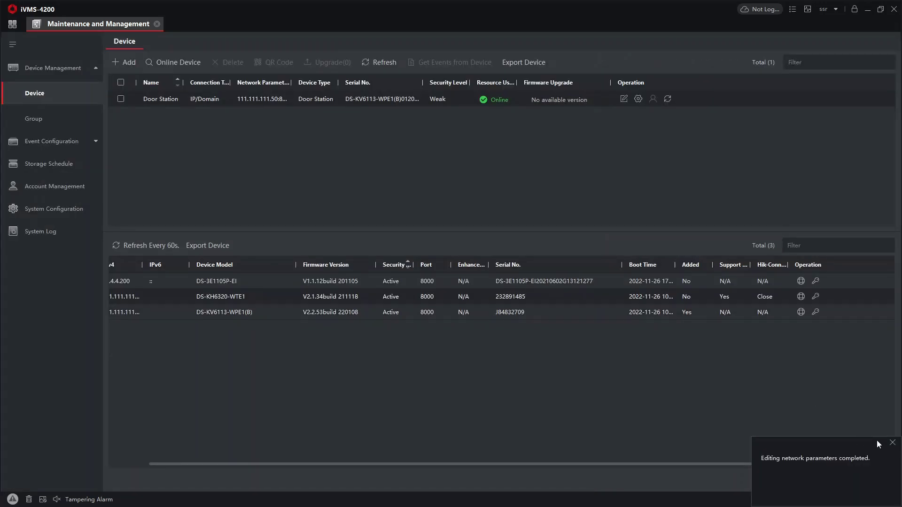
pyautogui.moveTo(303, 465); pyautogui.dragTo(263, 465)
pyautogui.click(148, 289)
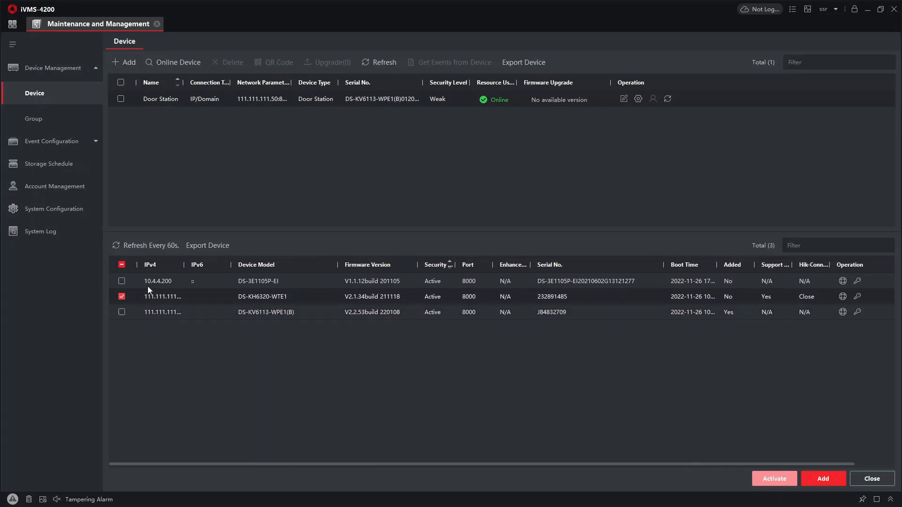
pyautogui.moveTo(183, 265); pyautogui.dragTo(202, 264)
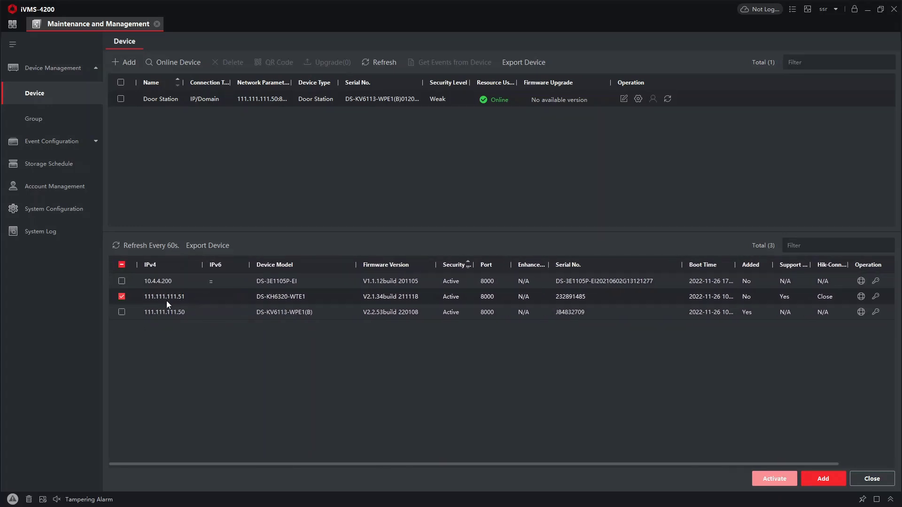
# Add the indoor station named 'Screen', then open the Door Station's remote configuration.
pyautogui.click(823, 479)
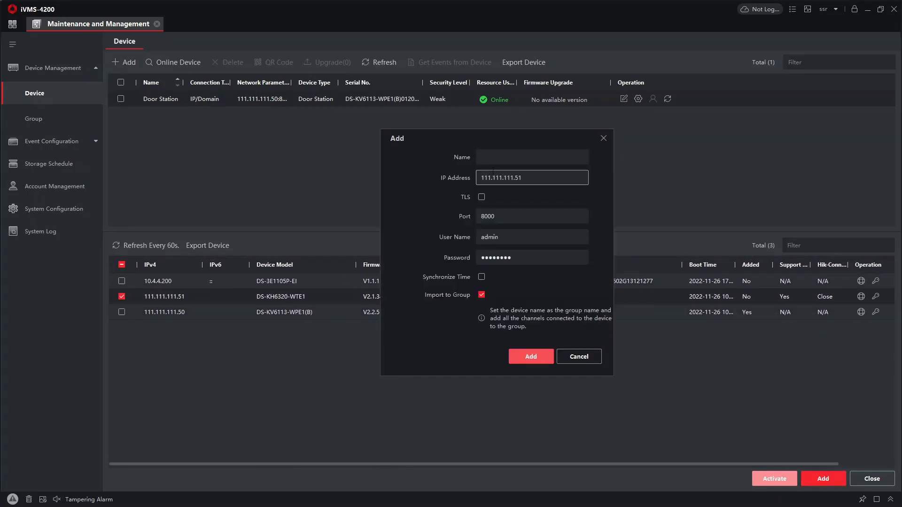
pyautogui.click(496, 160)
pyautogui.write('Scre')
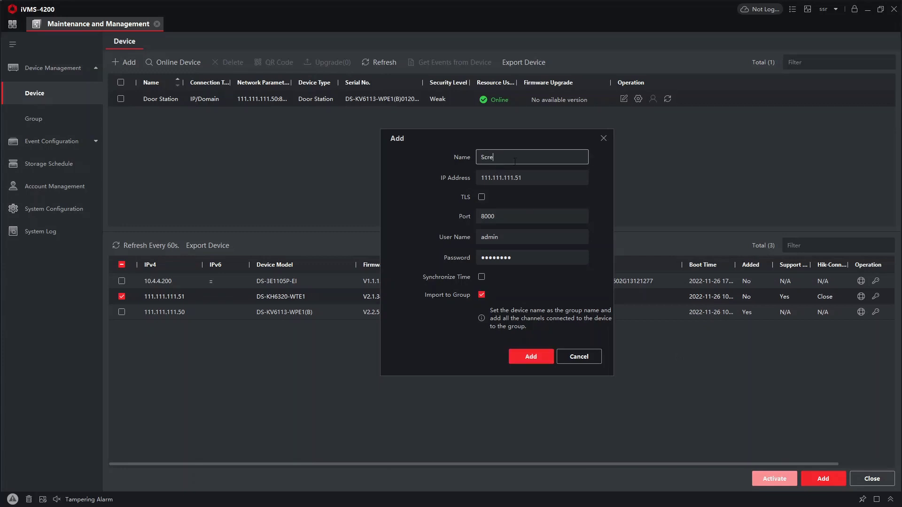
pyautogui.write('en')
pyautogui.click(531, 357)
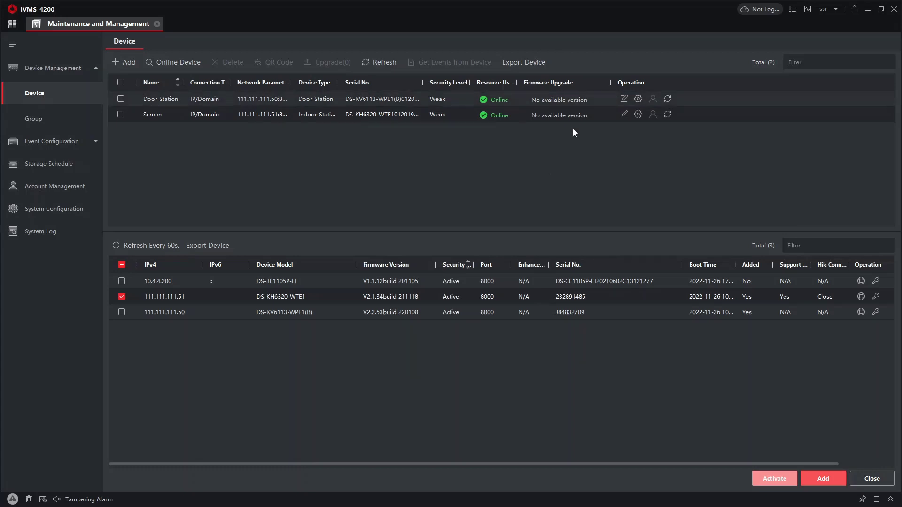
pyautogui.click(638, 99)
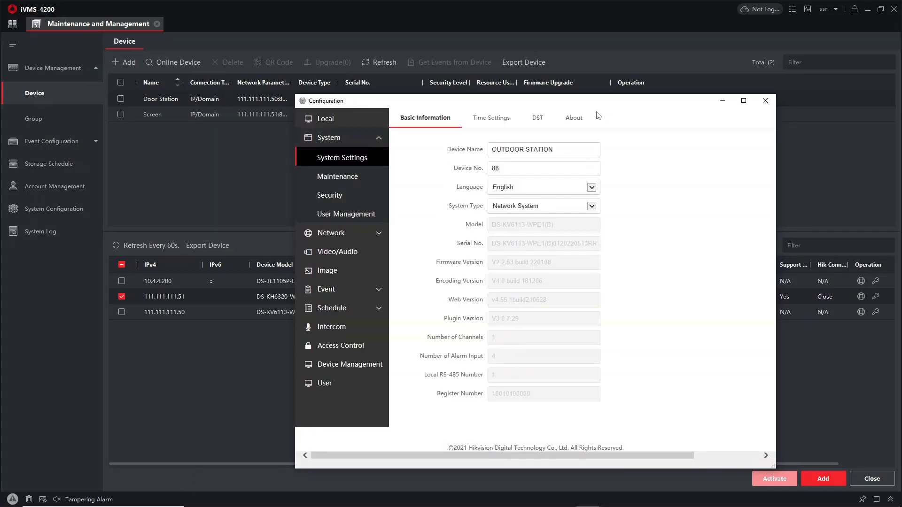
# Arrange the configuration window and serial-number notes, then show the door station's Device Management list.
pyautogui.moveTo(613, 106); pyautogui.dragTo(602, 82)
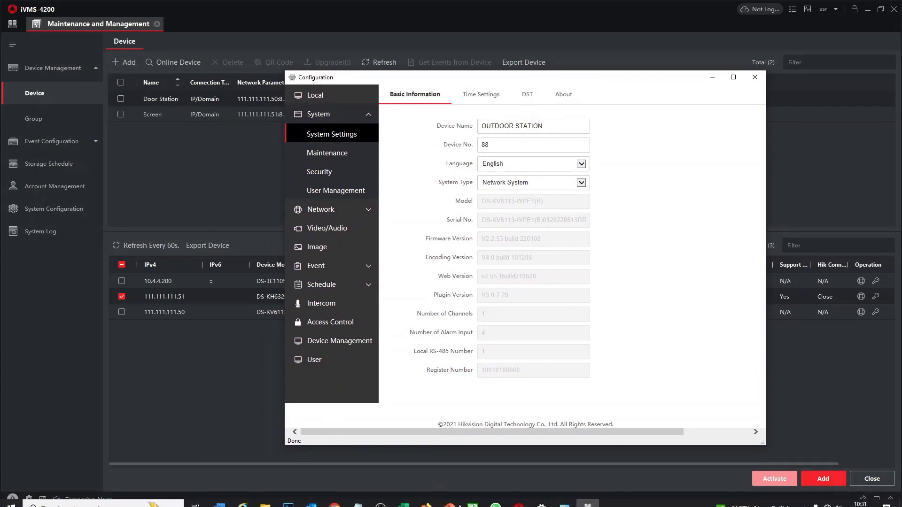
pyautogui.click(357, 498)
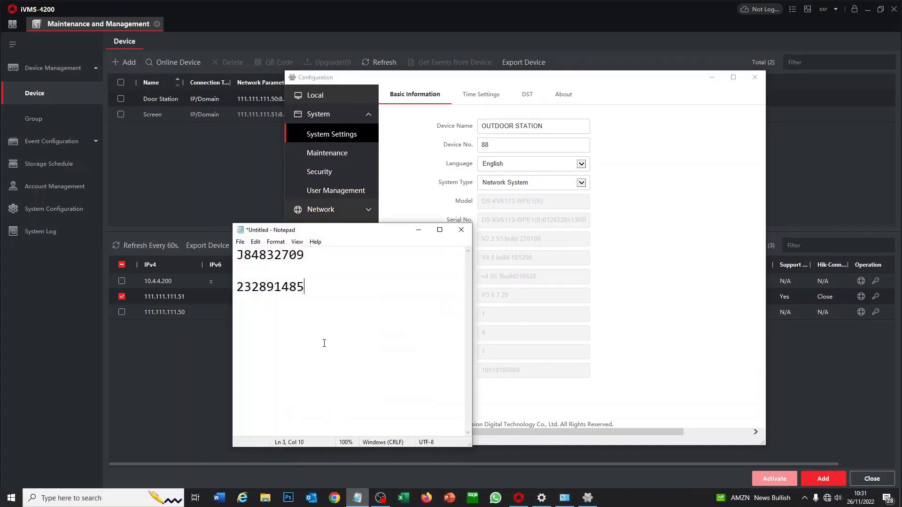
pyautogui.moveTo(172, 252); pyautogui.dragTo(70, 280)
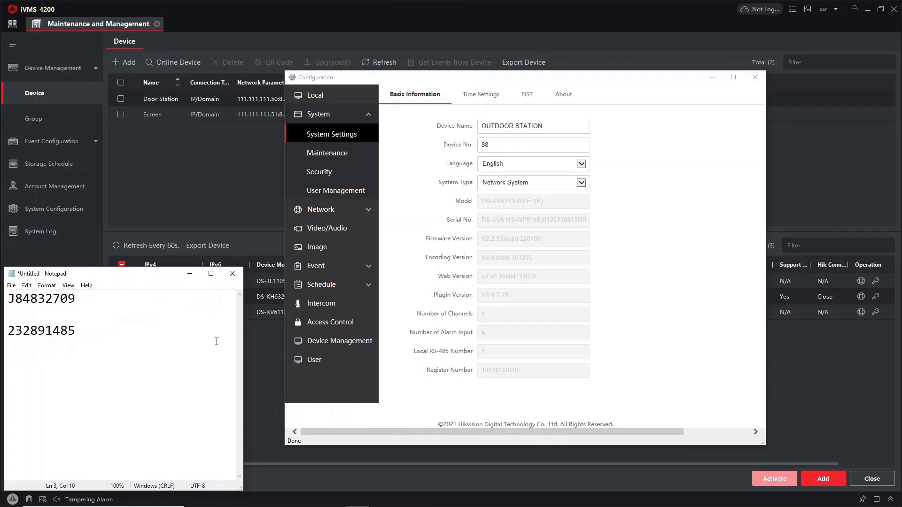
pyautogui.moveTo(244, 339); pyautogui.dragTo(128, 339)
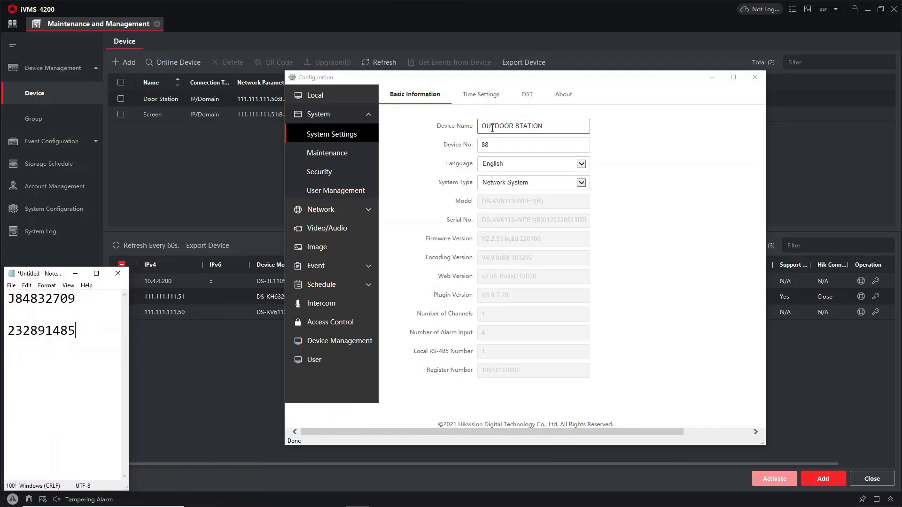
pyautogui.click(336, 341)
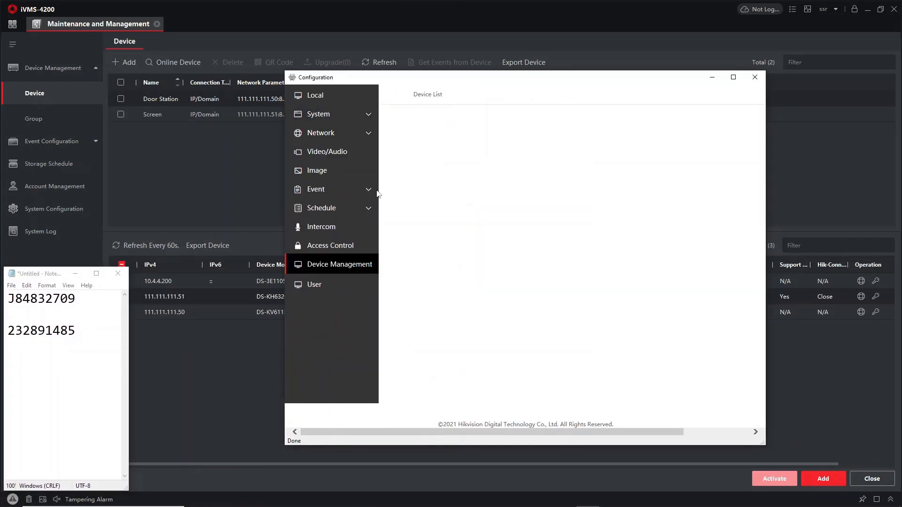
# Start a new device entry with the device password, serial 232891485 and IP 111.111.111.51.
pyautogui.click(409, 121)
pyautogui.click(490, 170)
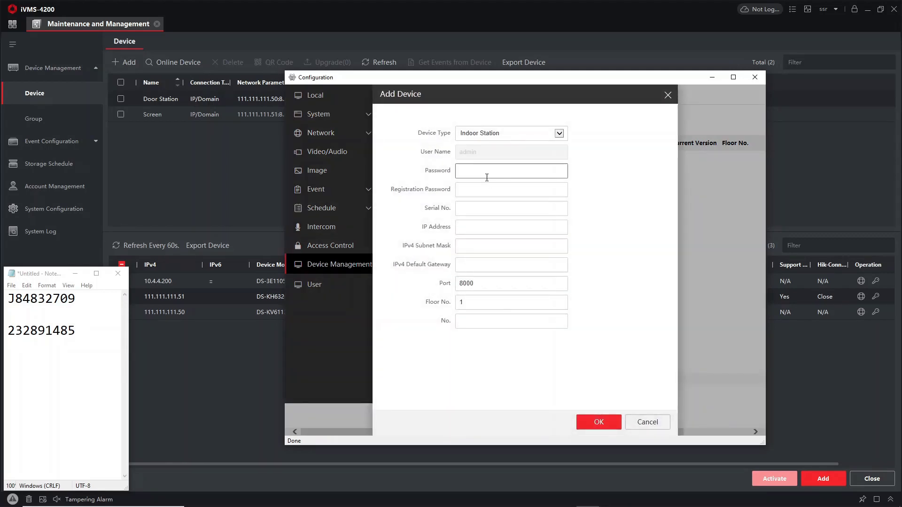
pyautogui.write('aik12345')
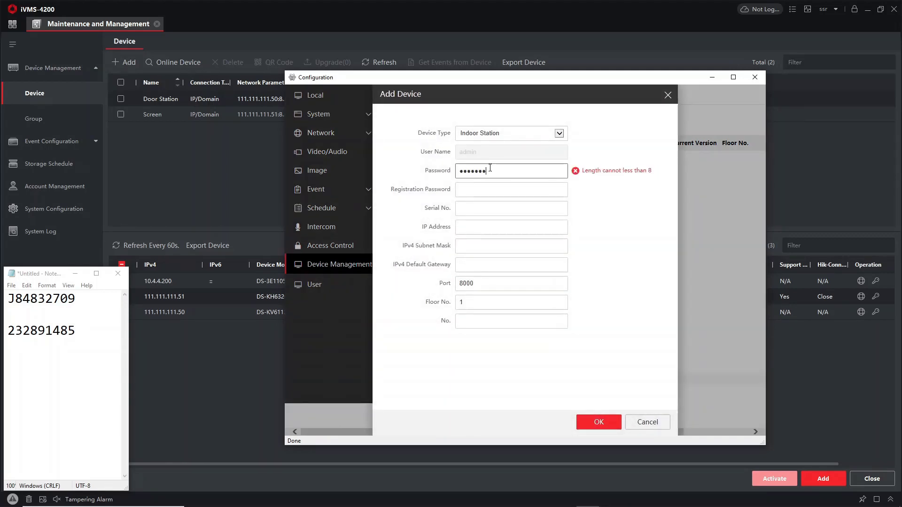
pyautogui.press('Tab')
pyautogui.write('aik12345')
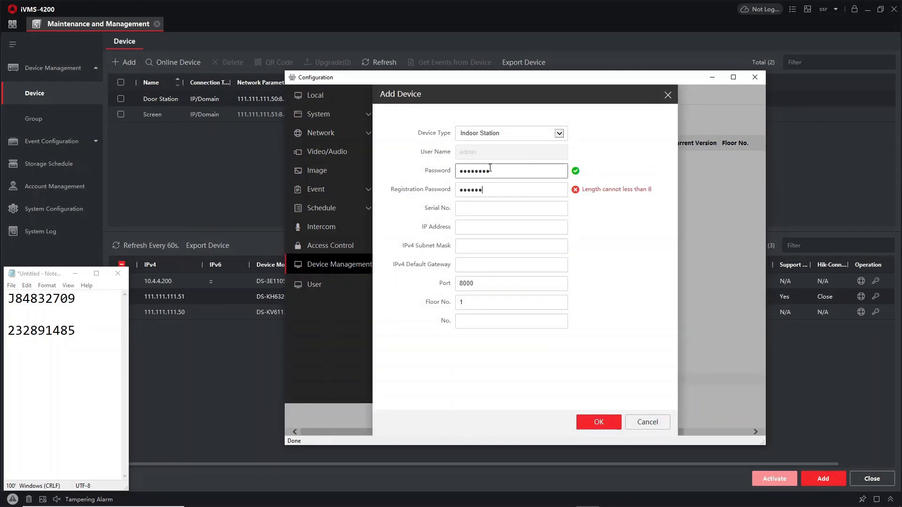
pyautogui.press('Tab')
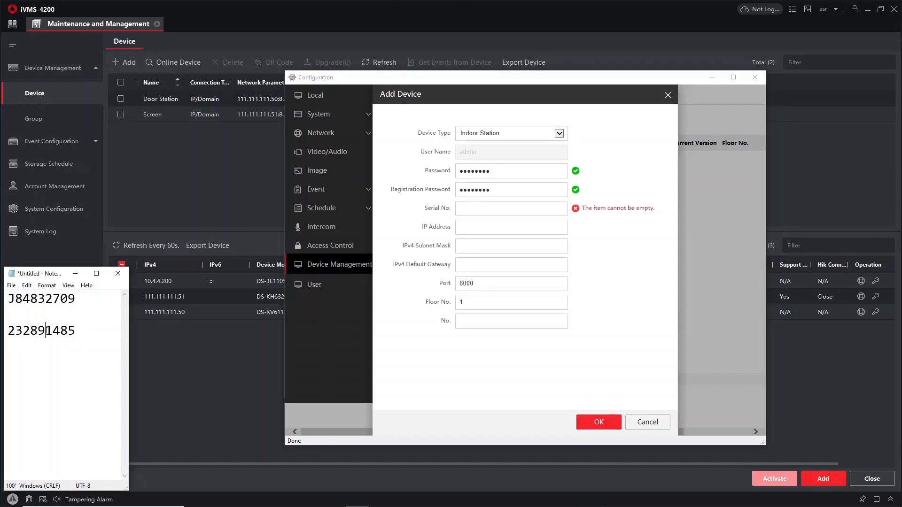
pyautogui.doubleClick(42, 330)
pyautogui.hotkey('ctrl', 'c')
pyautogui.click(471, 213)
pyautogui.hotkey('ctrl', 'v')
pyautogui.click(471, 225)
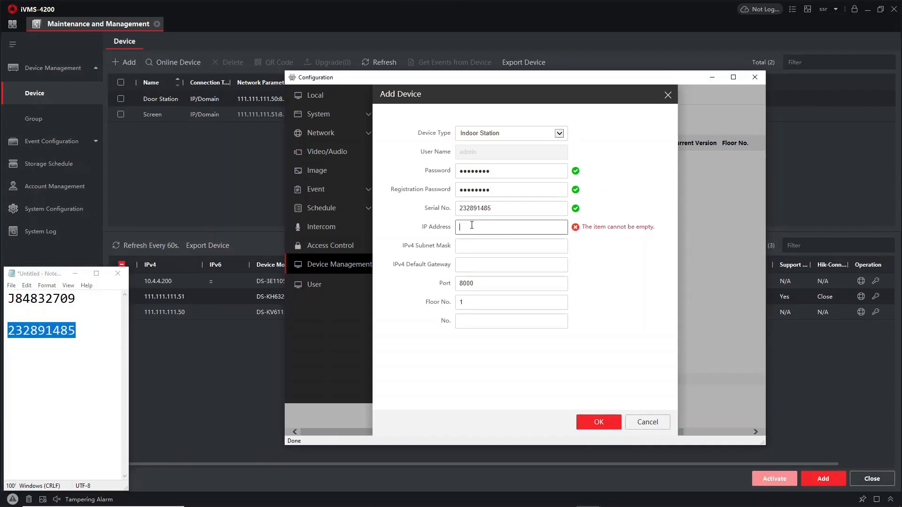
pyautogui.write('111.')
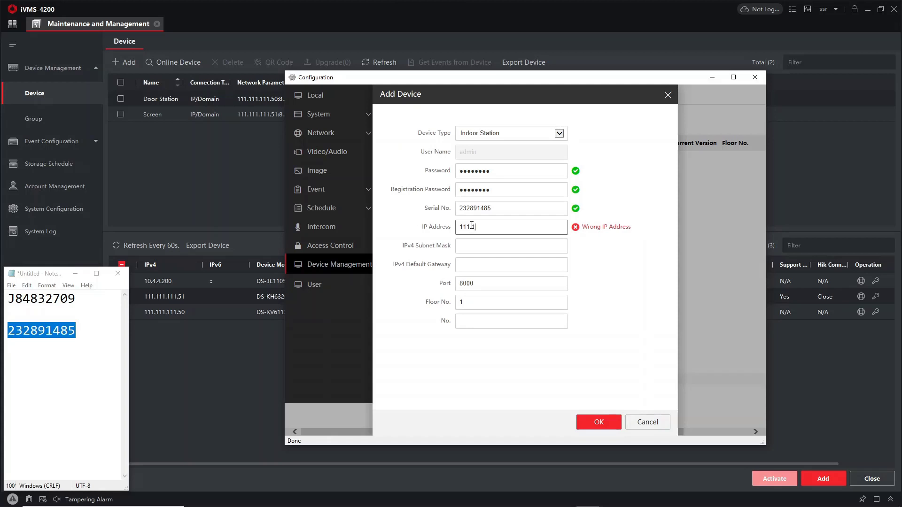
pyautogui.write('111.111.51')
# Add mask 255.255.255.0, gateway 111.111.111.1 and No. 1, save, then open the indoor station's configuration.
pyautogui.click(502, 244)
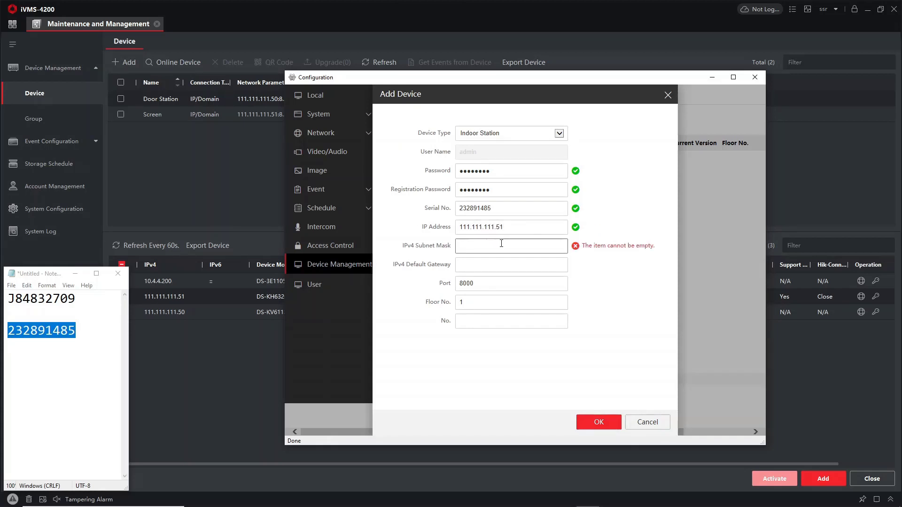
pyautogui.write('255.255.0')
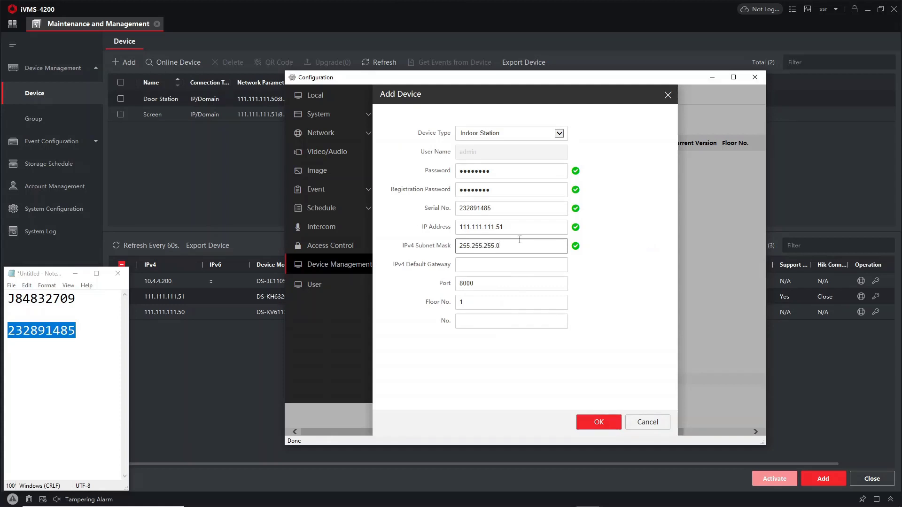
pyautogui.click(506, 225)
pyautogui.hotkey('ctrl', 'a')
pyautogui.hotkey('ctrl', 'c')
pyautogui.click(507, 265)
pyautogui.hotkey('ctrl', 'v')
pyautogui.press('BackSpace')
pyautogui.press('BackSpace')
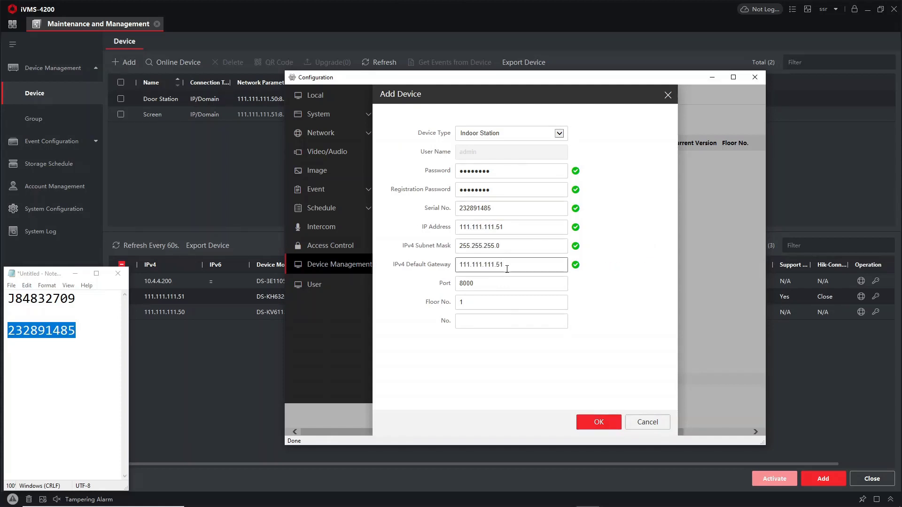
pyautogui.write('1')
pyautogui.click(489, 320)
pyautogui.write('1')
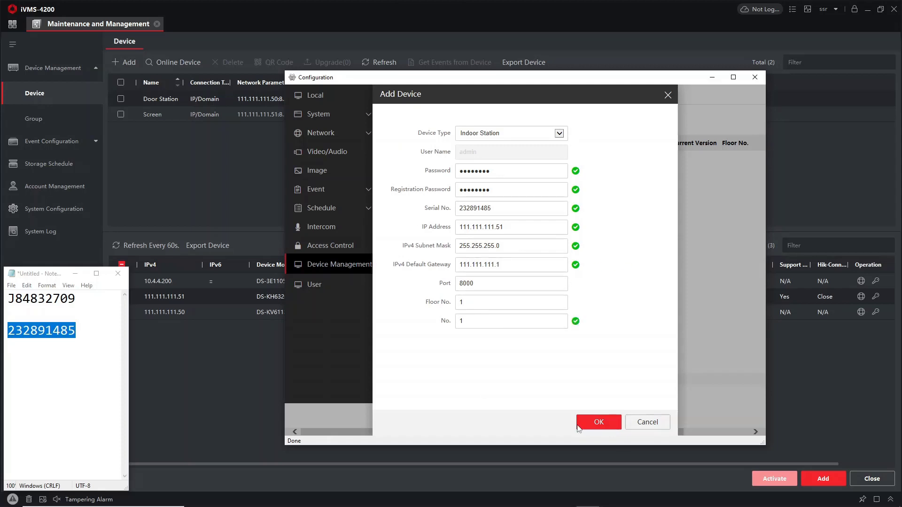
pyautogui.click(606, 423)
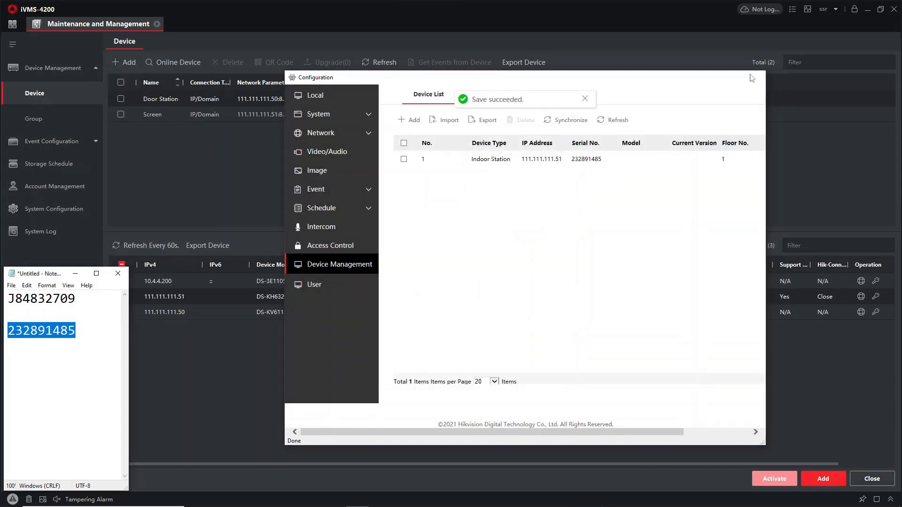
pyautogui.click(755, 77)
pyautogui.click(638, 114)
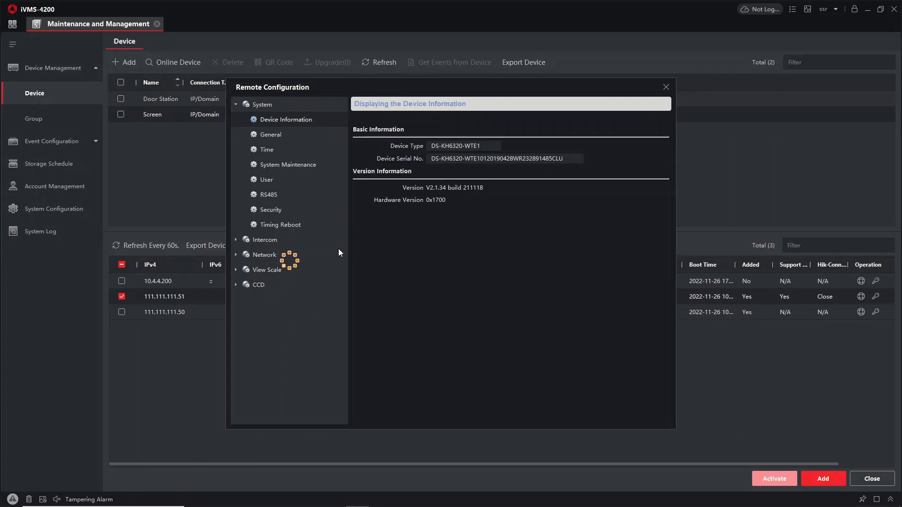
# In Group Network Settings, enter the registration password and main door station 111.111.111.50, save, and close.
pyautogui.click(284, 242)
pyautogui.click(301, 316)
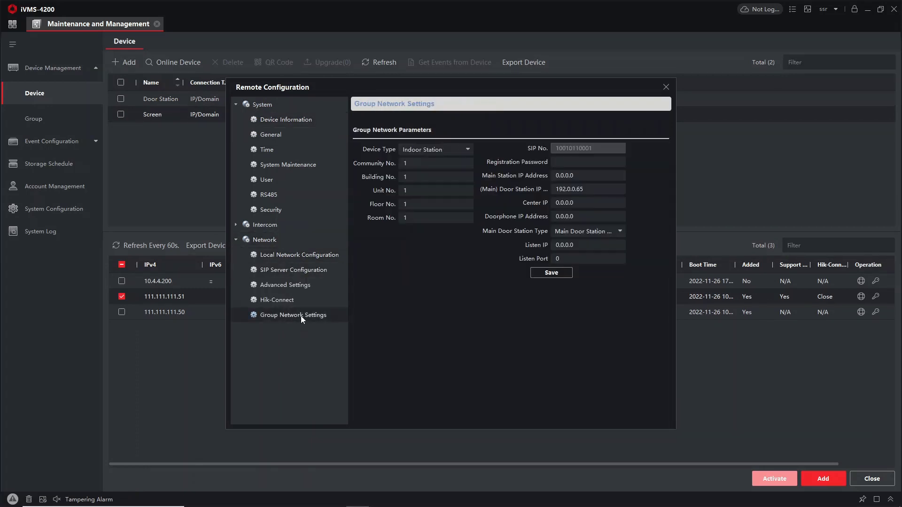
pyautogui.click(598, 161)
pyautogui.write('12348')
pyautogui.press('Tab')
pyautogui.write('111.')
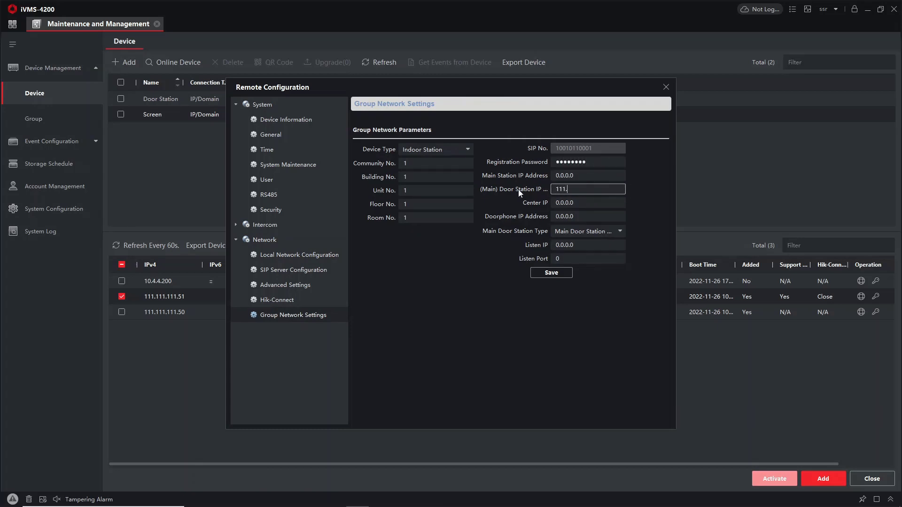
pyautogui.write('111.111.50')
pyautogui.click(552, 272)
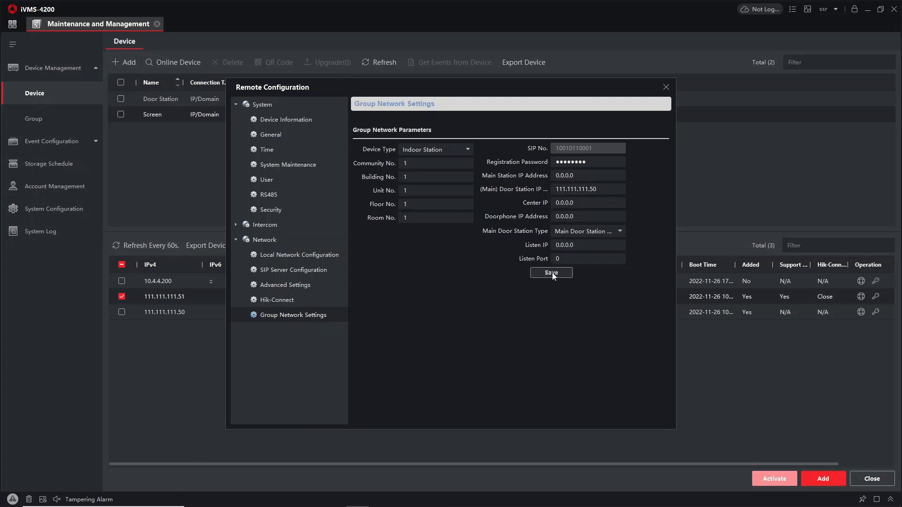
pyautogui.click(665, 88)
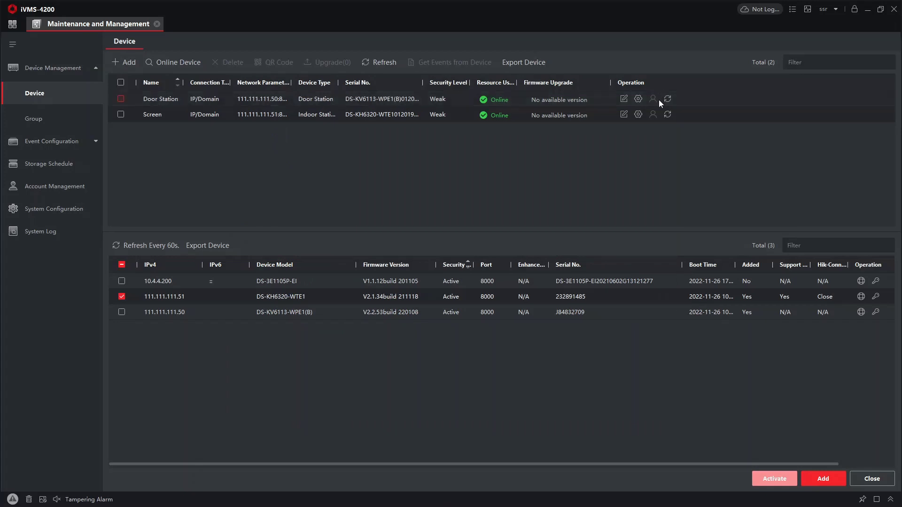
# Reopen the door station's remote configuration maximized on its Device Management list.
pyautogui.click(639, 100)
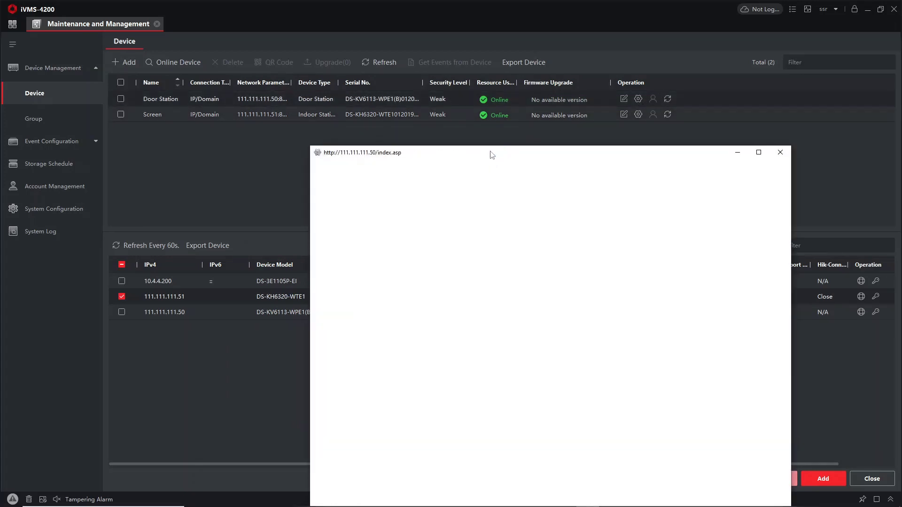
pyautogui.doubleClick(492, 154)
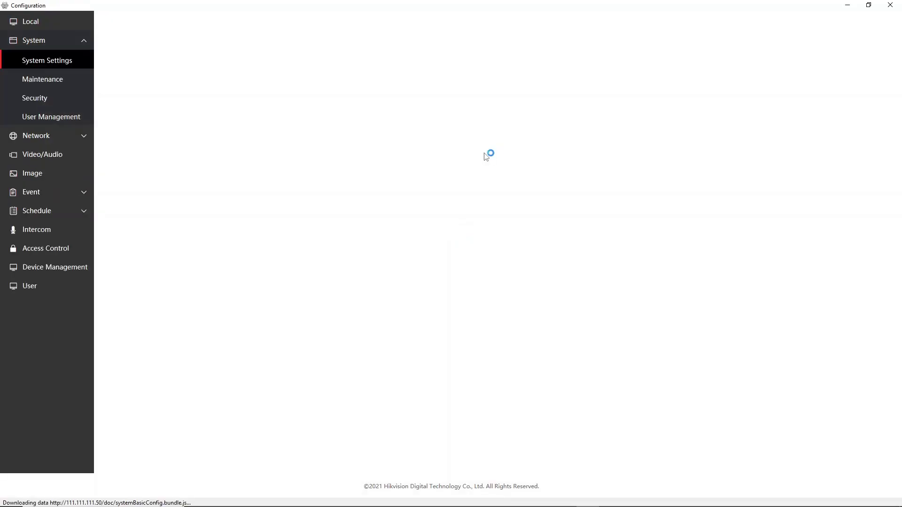
pyautogui.click(85, 266)
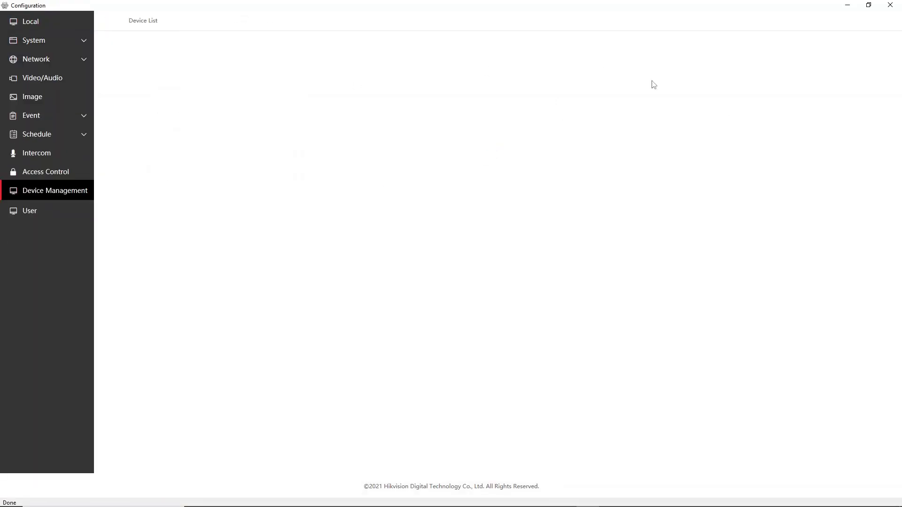